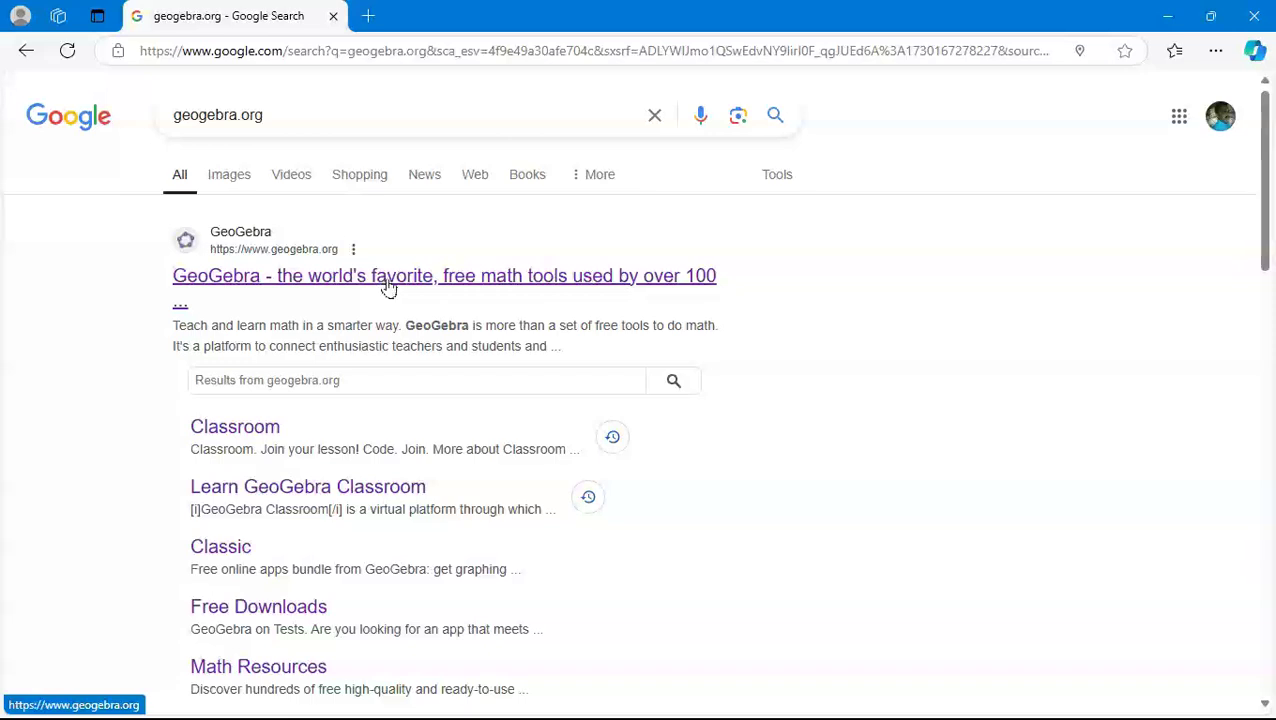
- Open the GeoGebra website from the search results and sign in with the saved GeoGebra account credentials
click(389, 285)
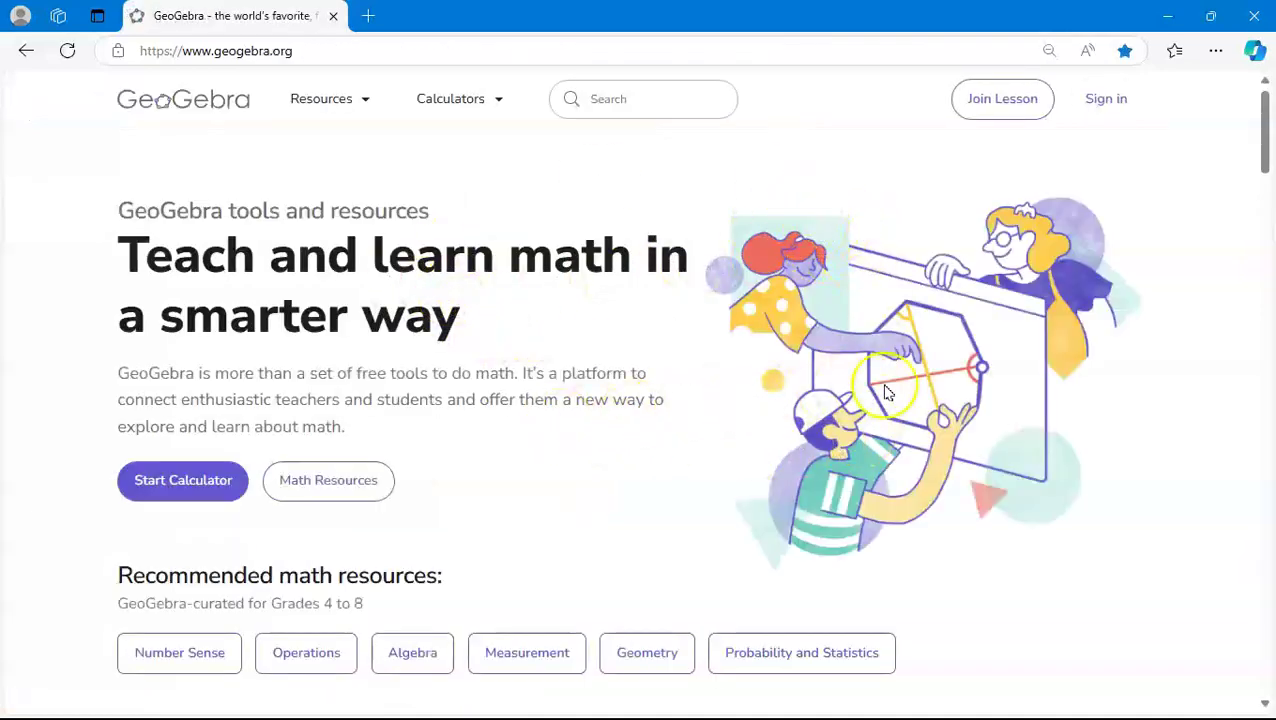
click(1105, 104)
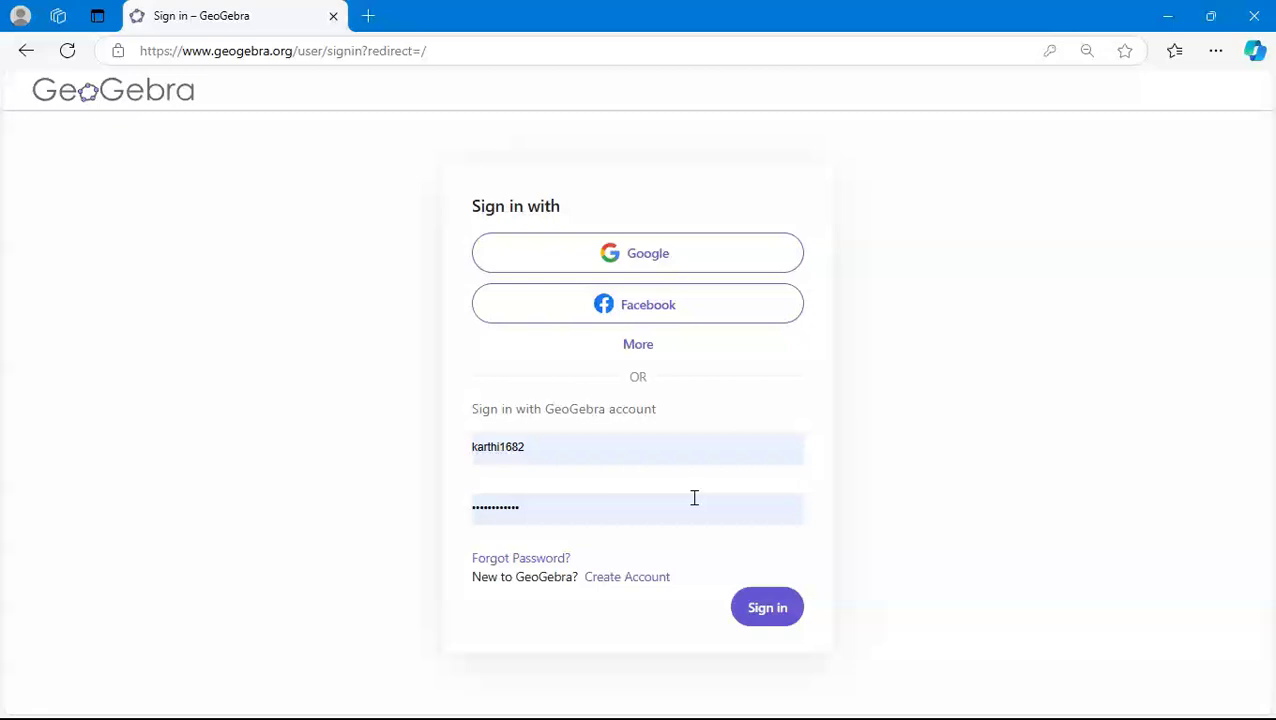
click(692, 452)
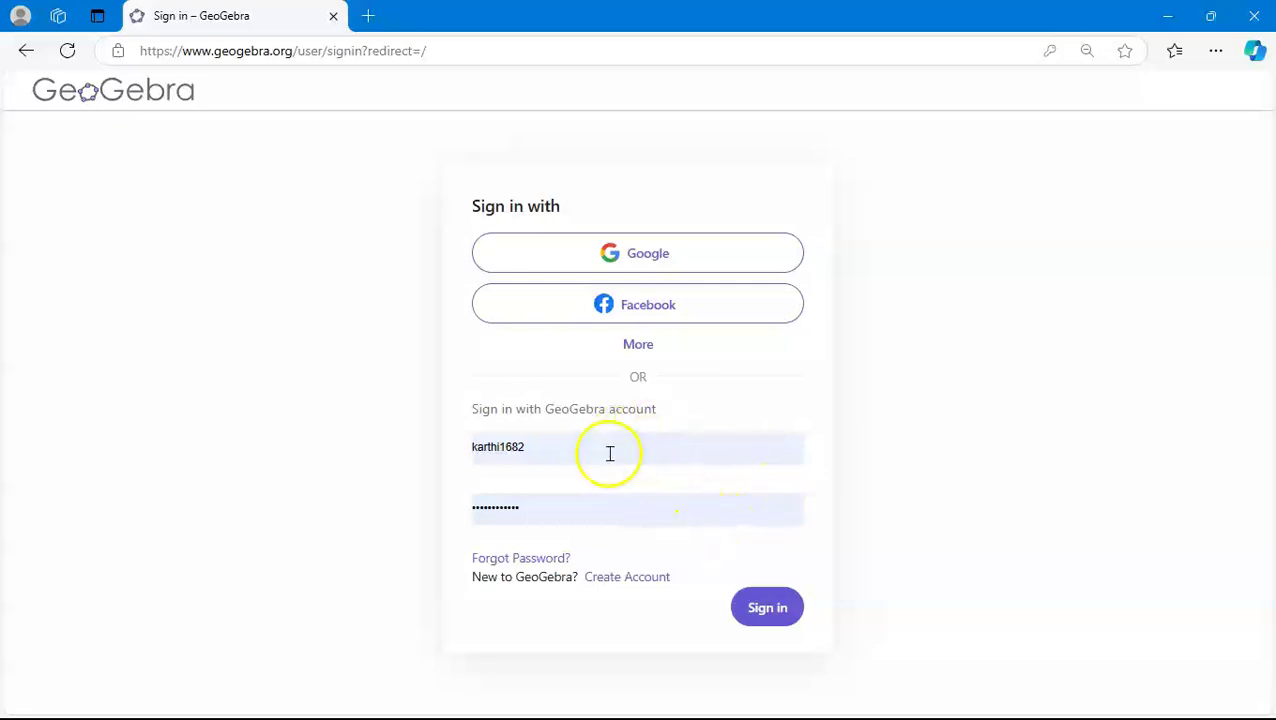
click(760, 607)
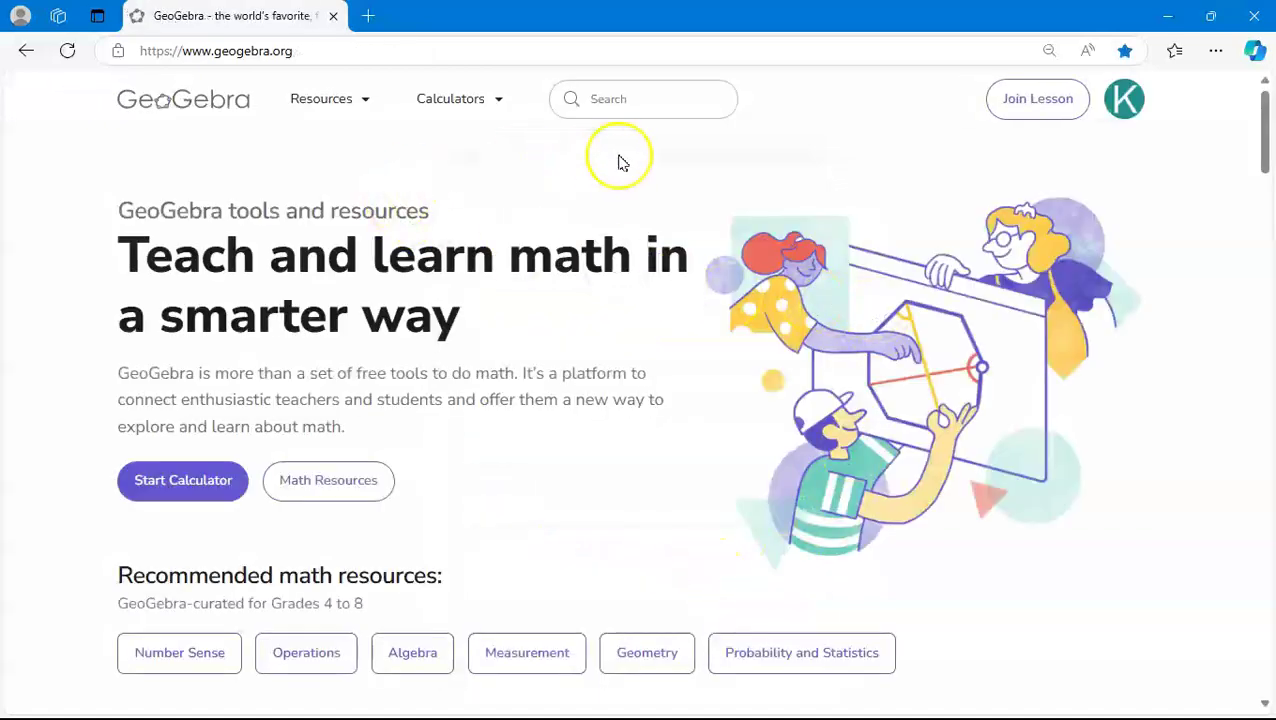
- Open the account's profile page, look over its resources, and create a new activity
click(1125, 100)
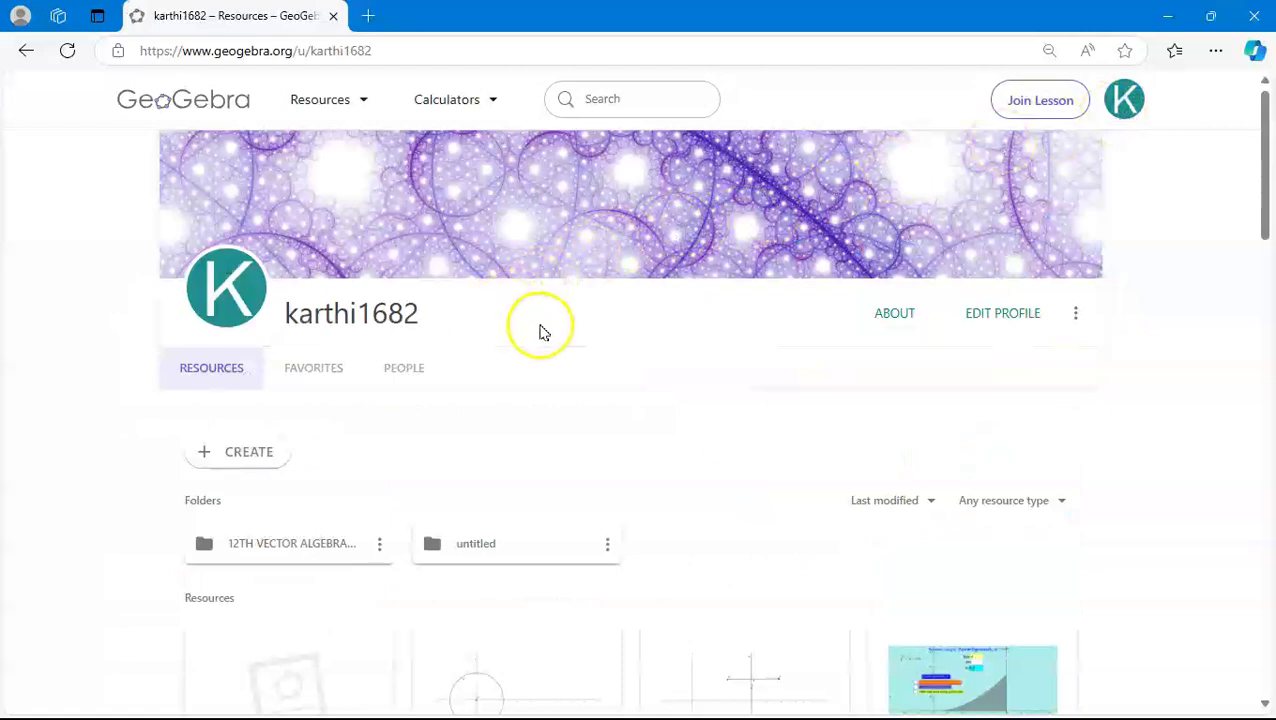
scroll(746, 428, down, 1)
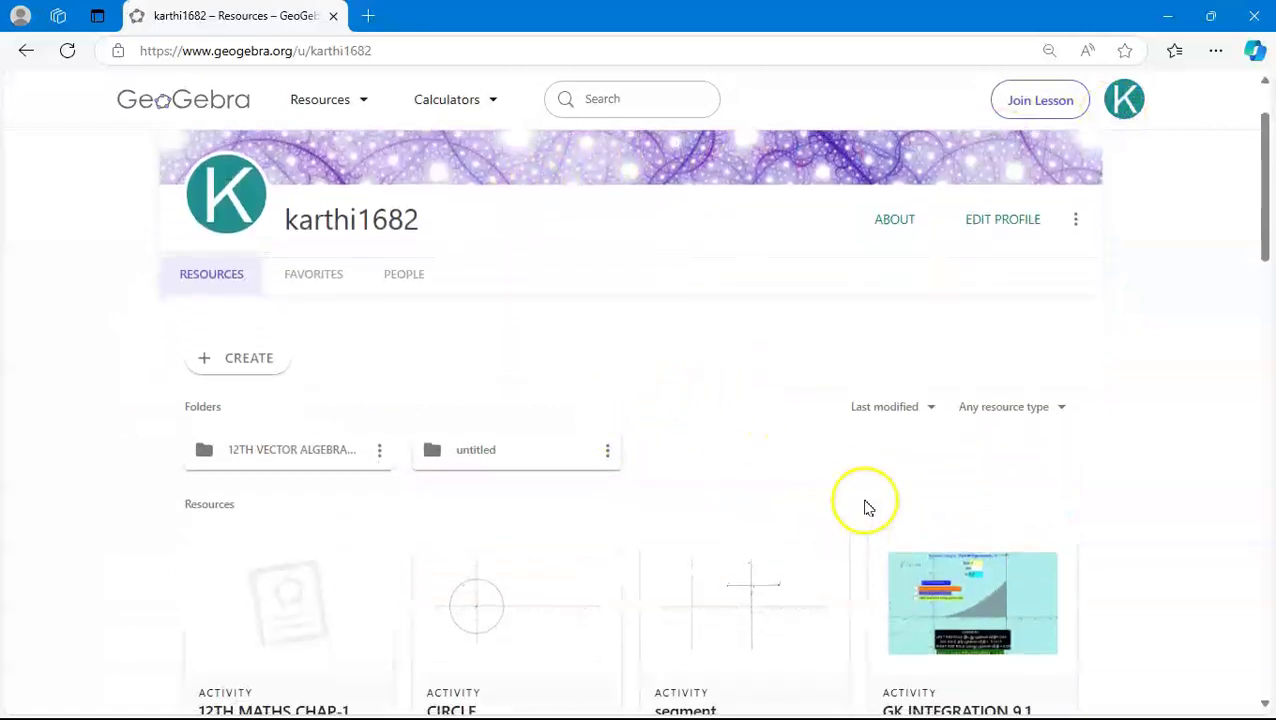
scroll(856, 498, down, 1)
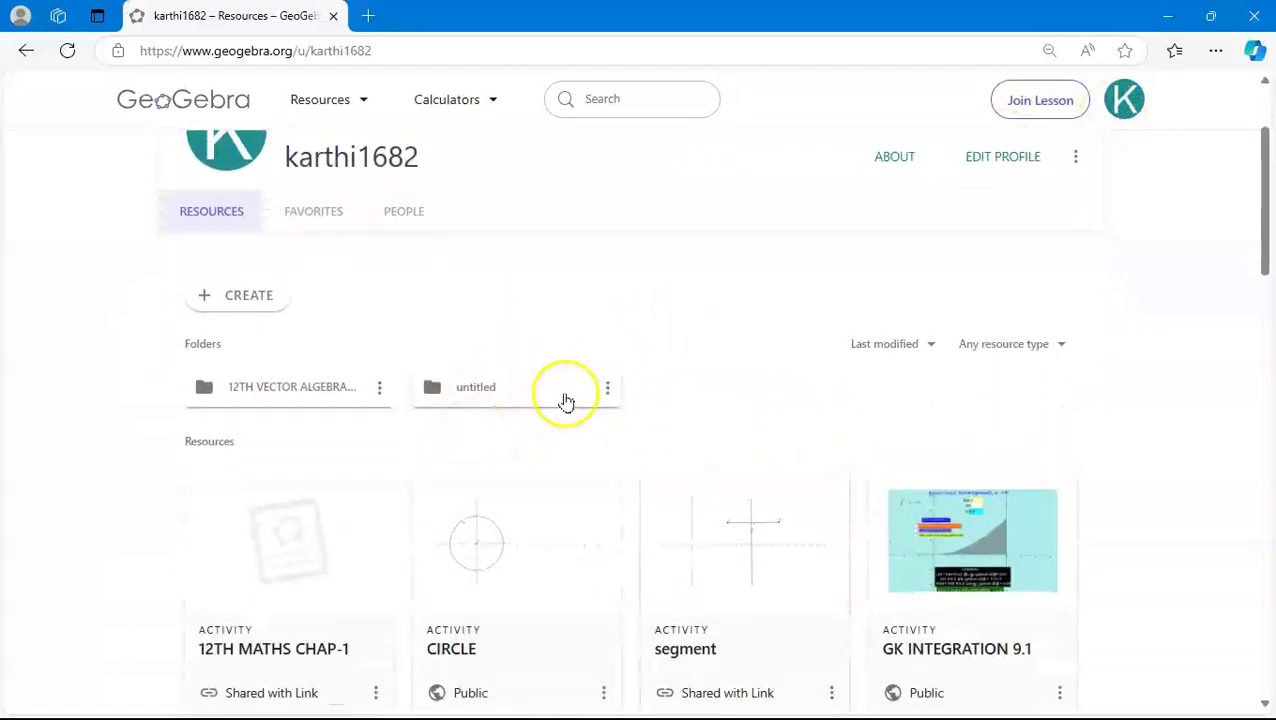
scroll(564, 399, up, 2)
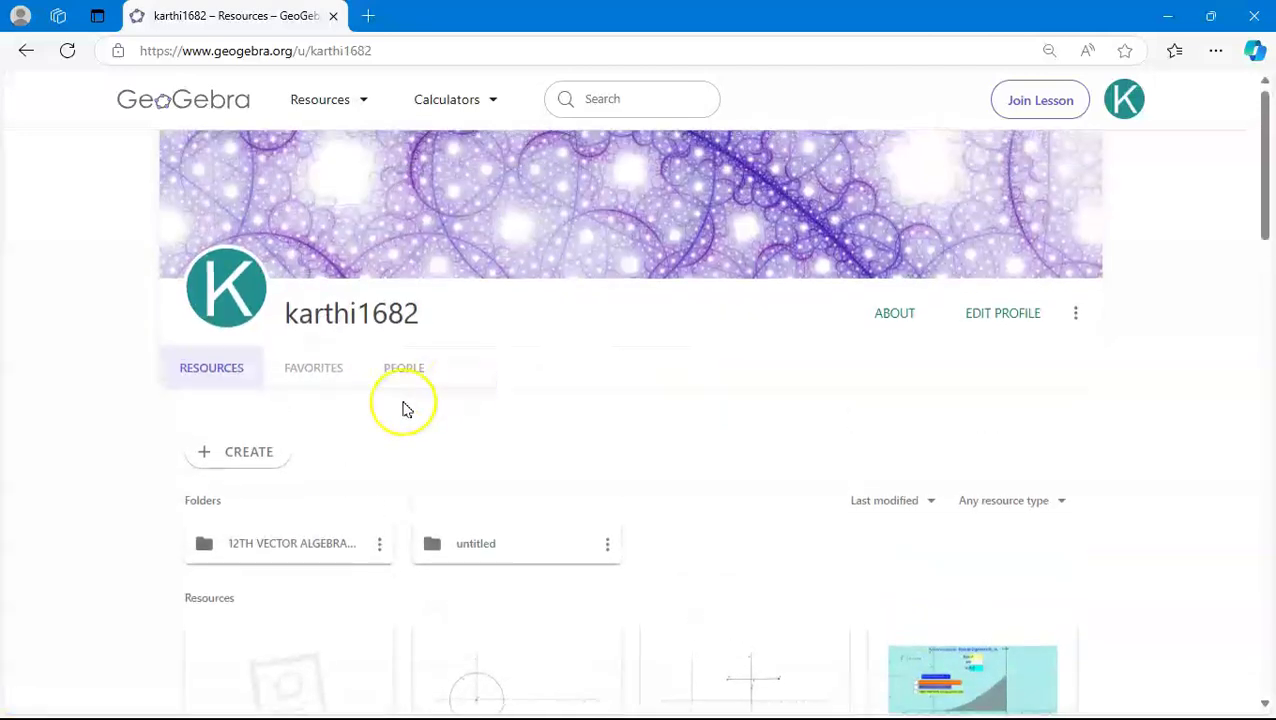
click(249, 455)
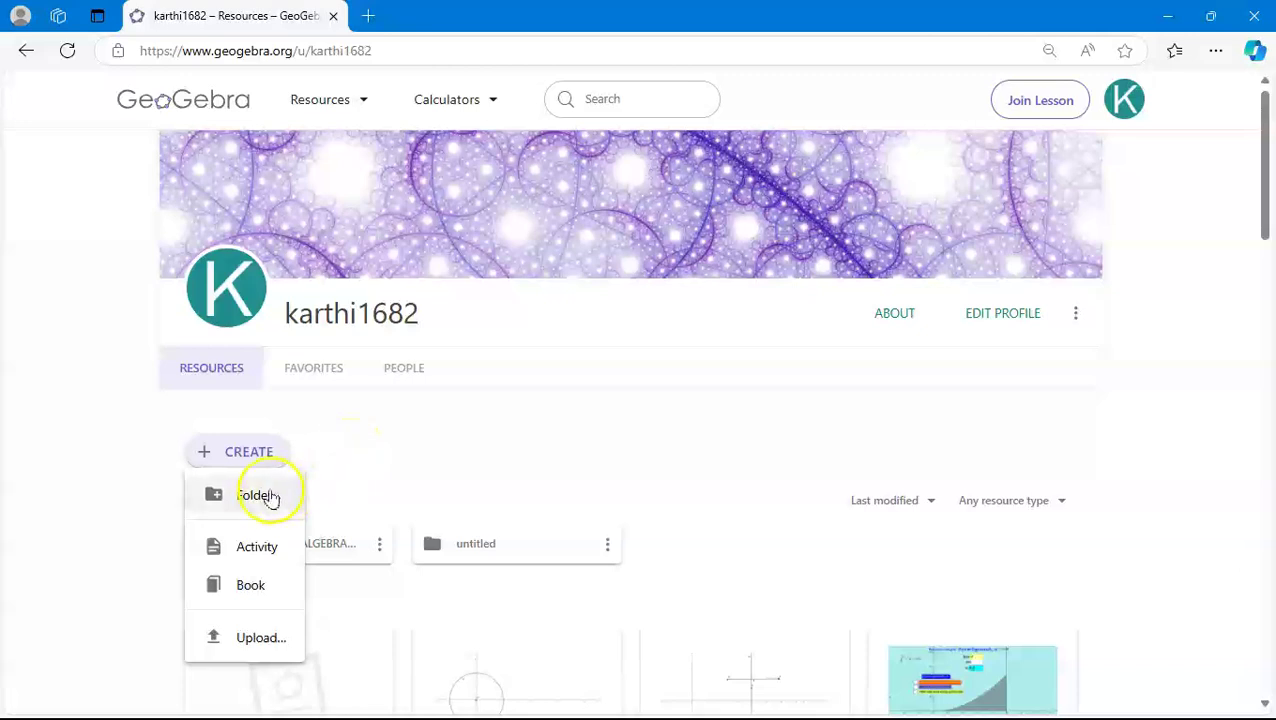
click(255, 550)
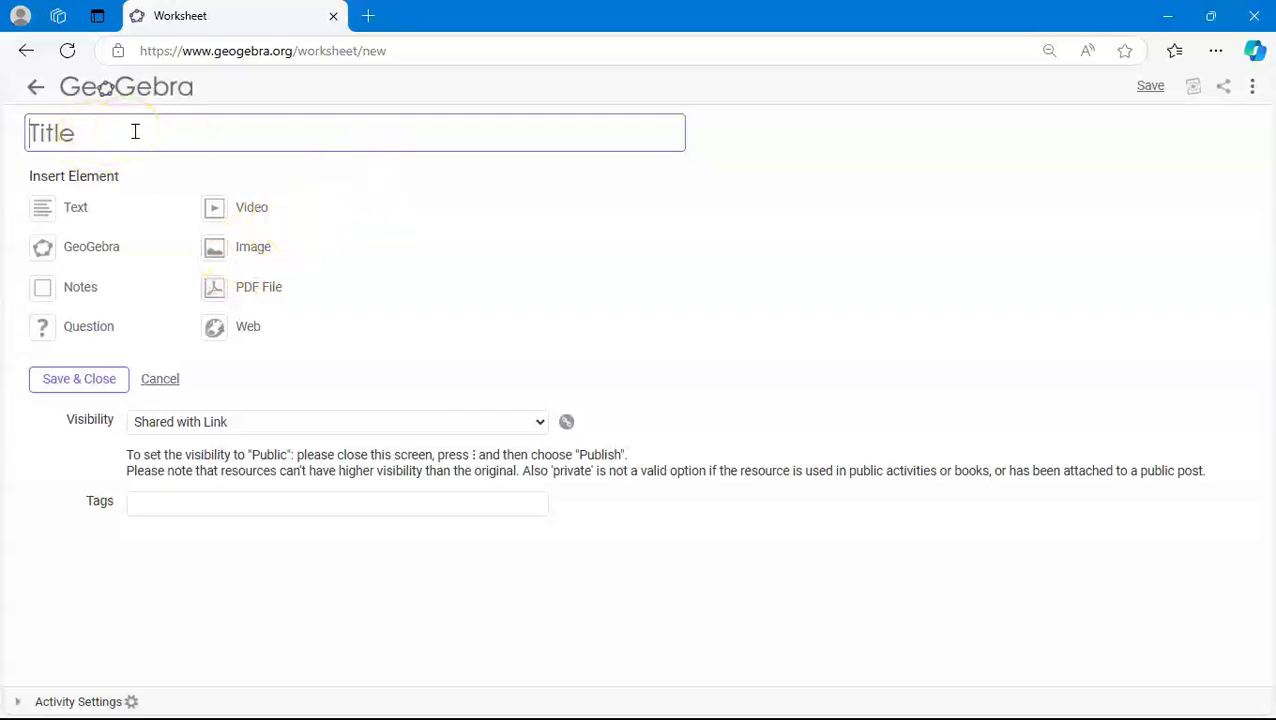
- Title the activity "one mark test maths 12 chap-1"
text(one mark test)
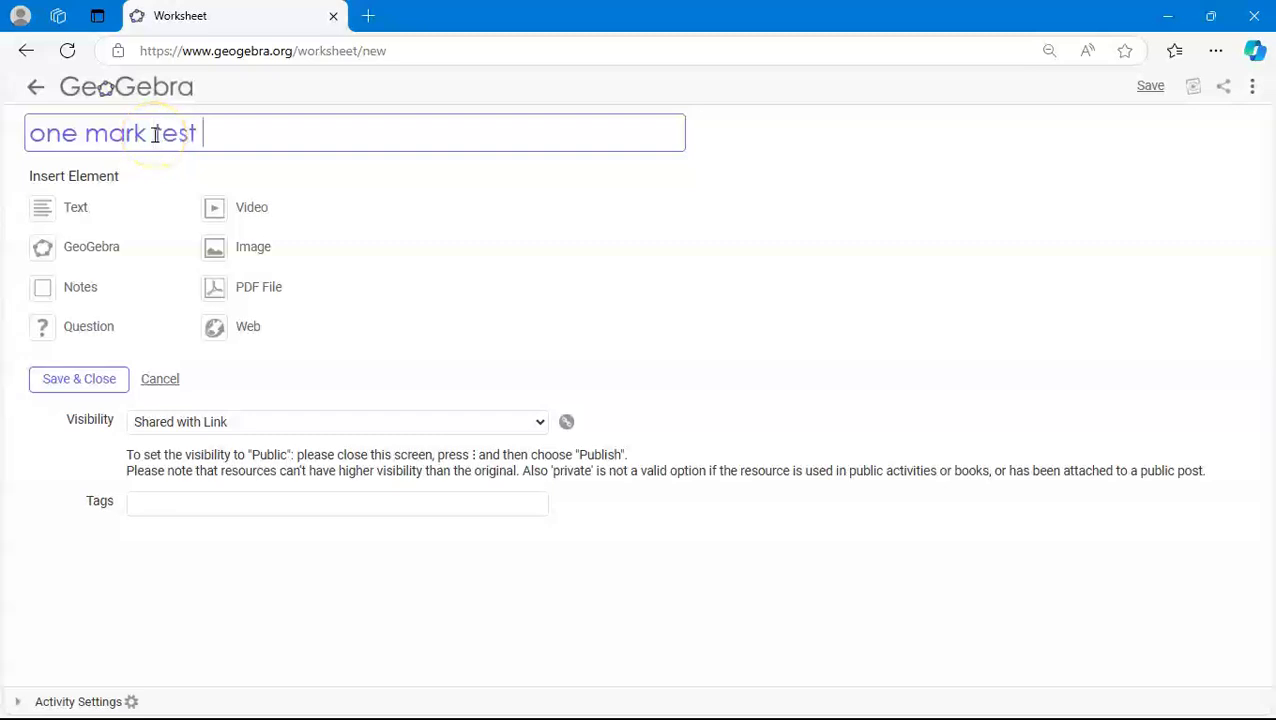
text( maths 12)
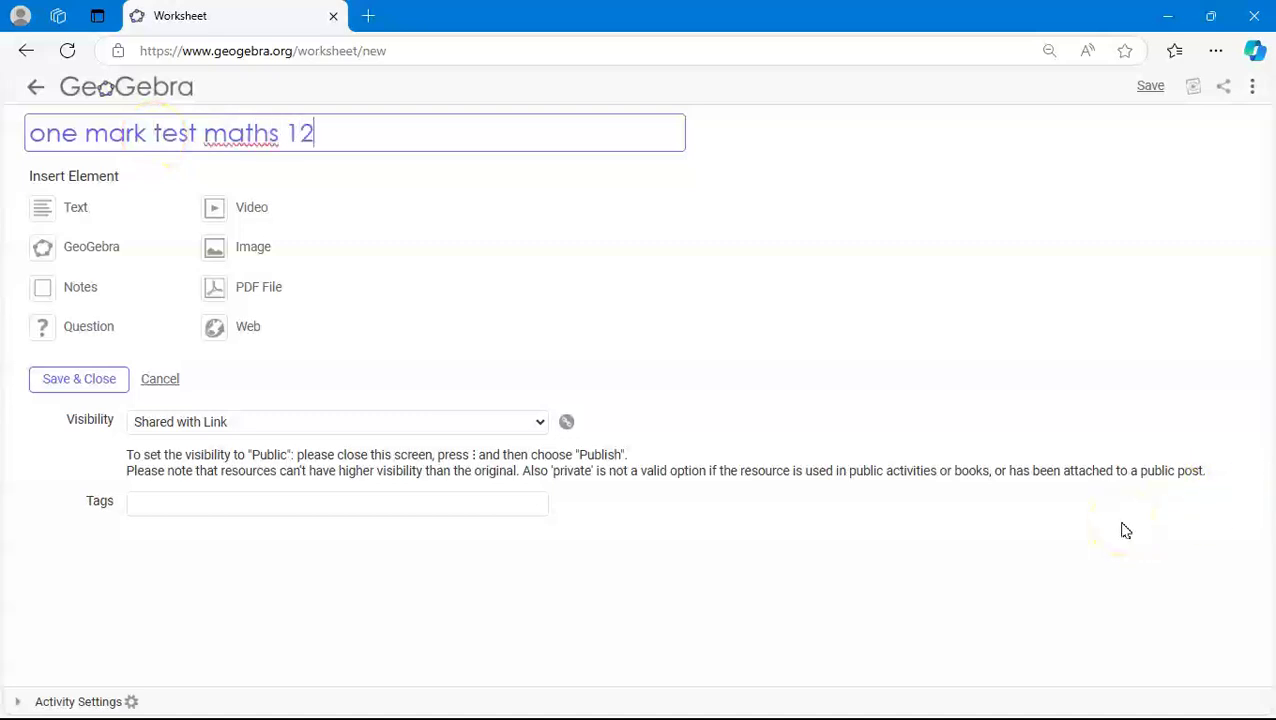
text(chap-1)
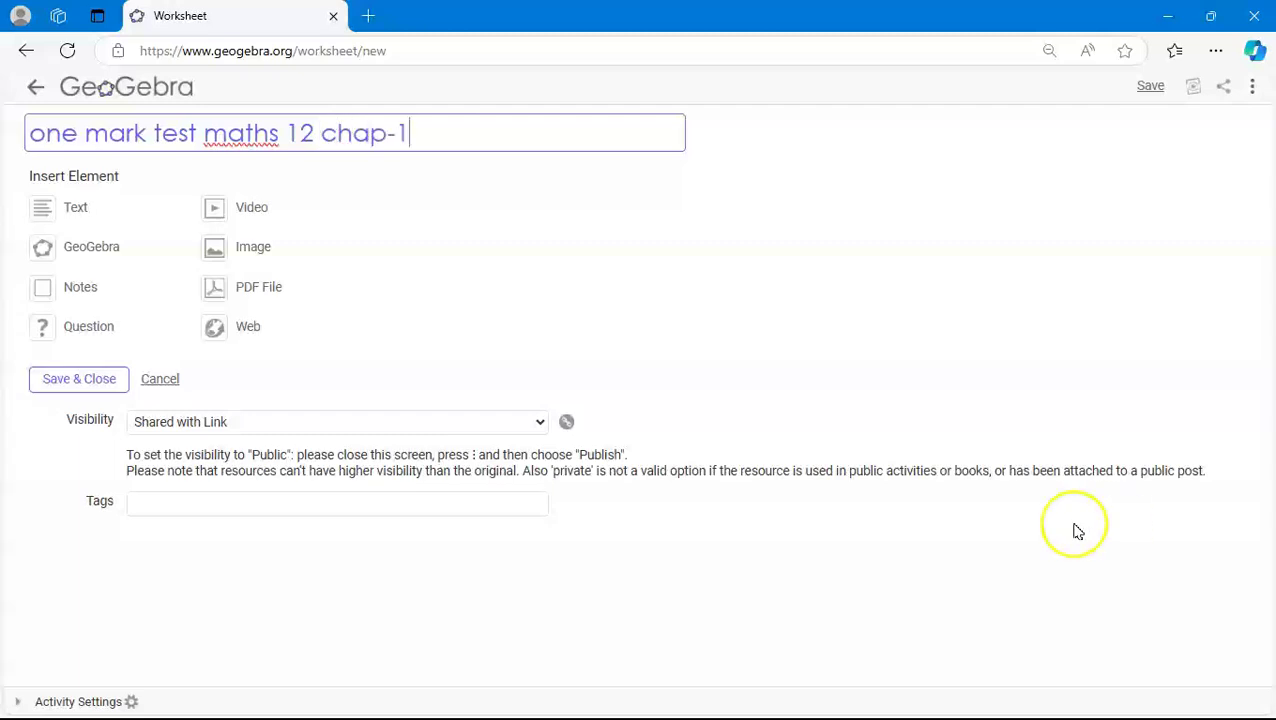
- Insert a question element and enter "Slope of the curve" as the start of its question text
click(77, 330)
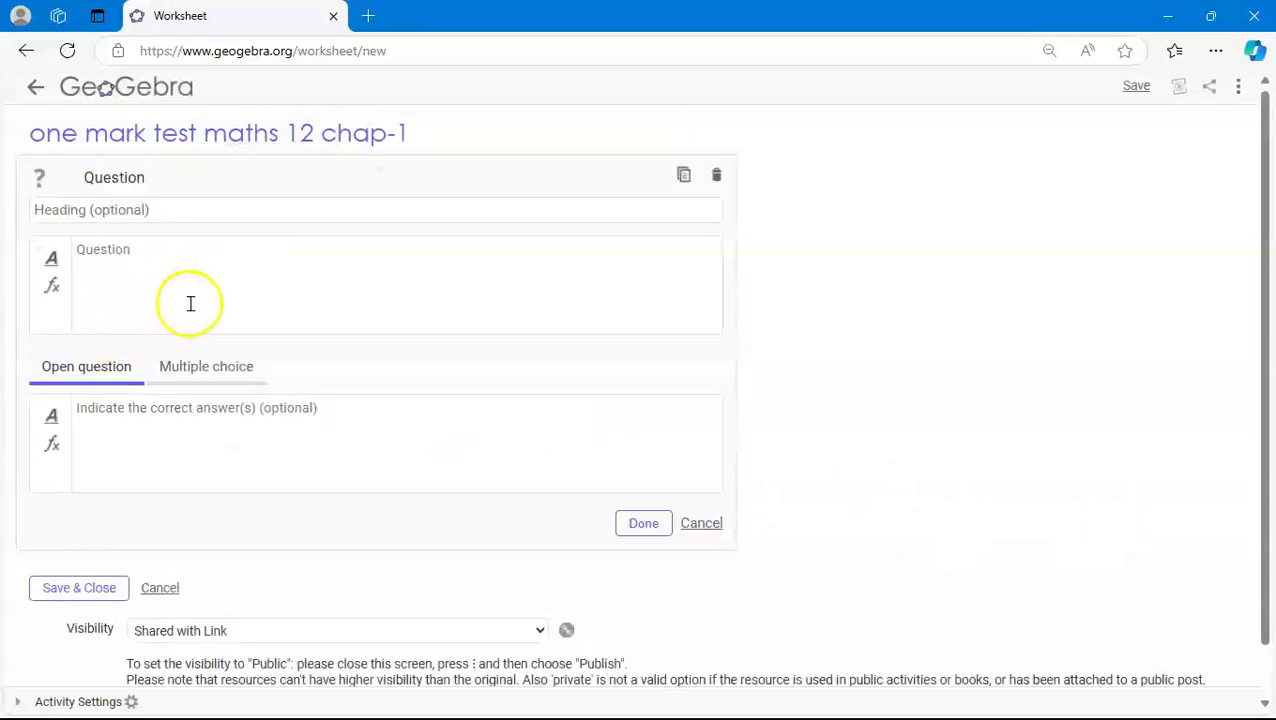
click(125, 262)
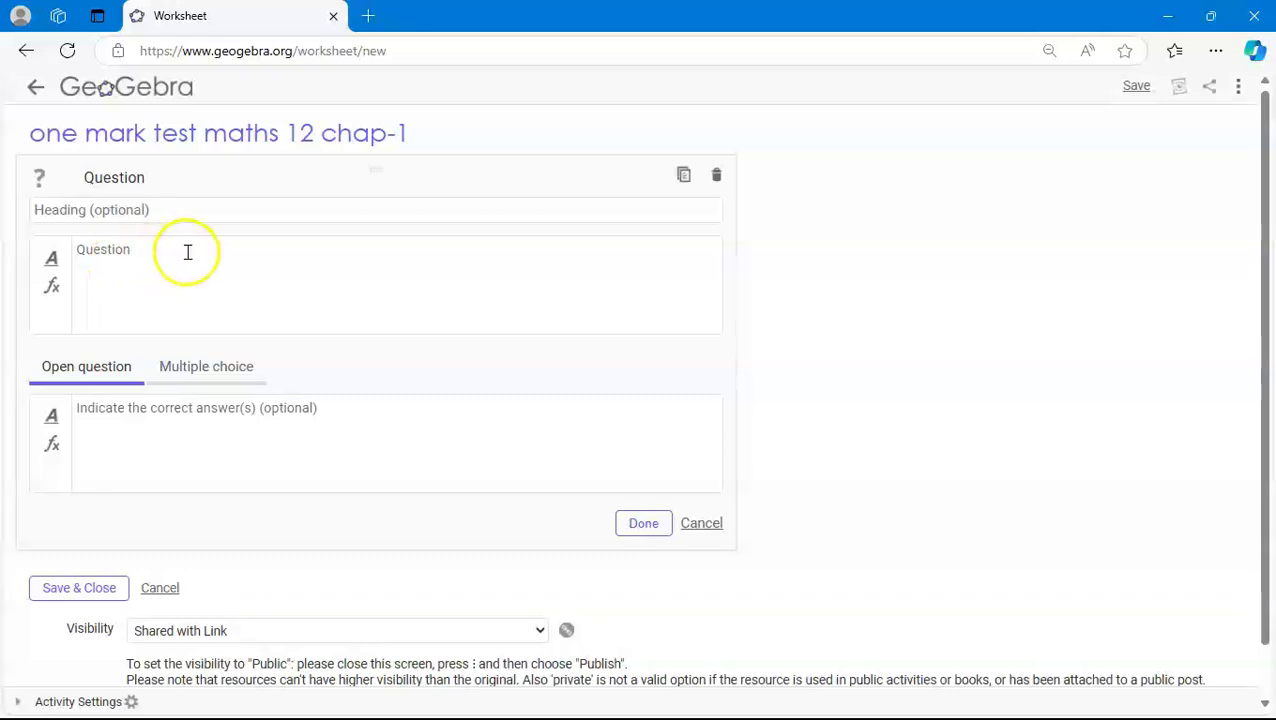
click(141, 253)
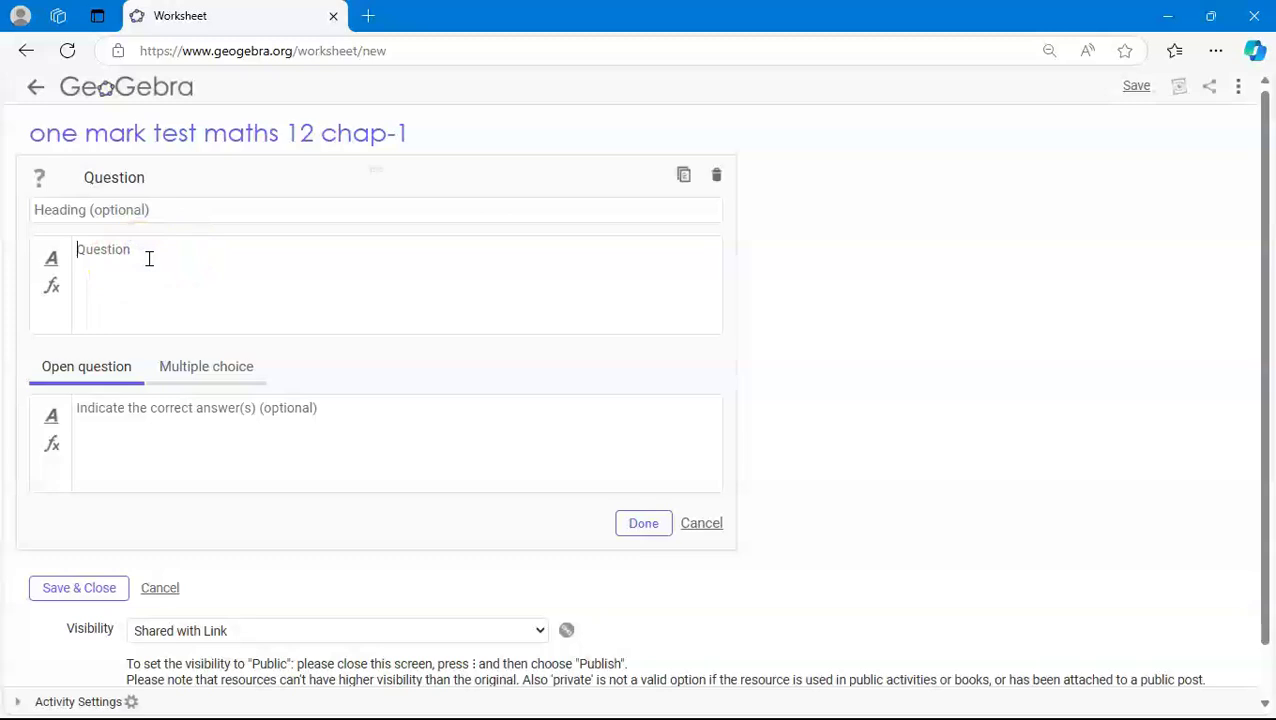
text(Slope)
click(188, 254)
text(of the curve)
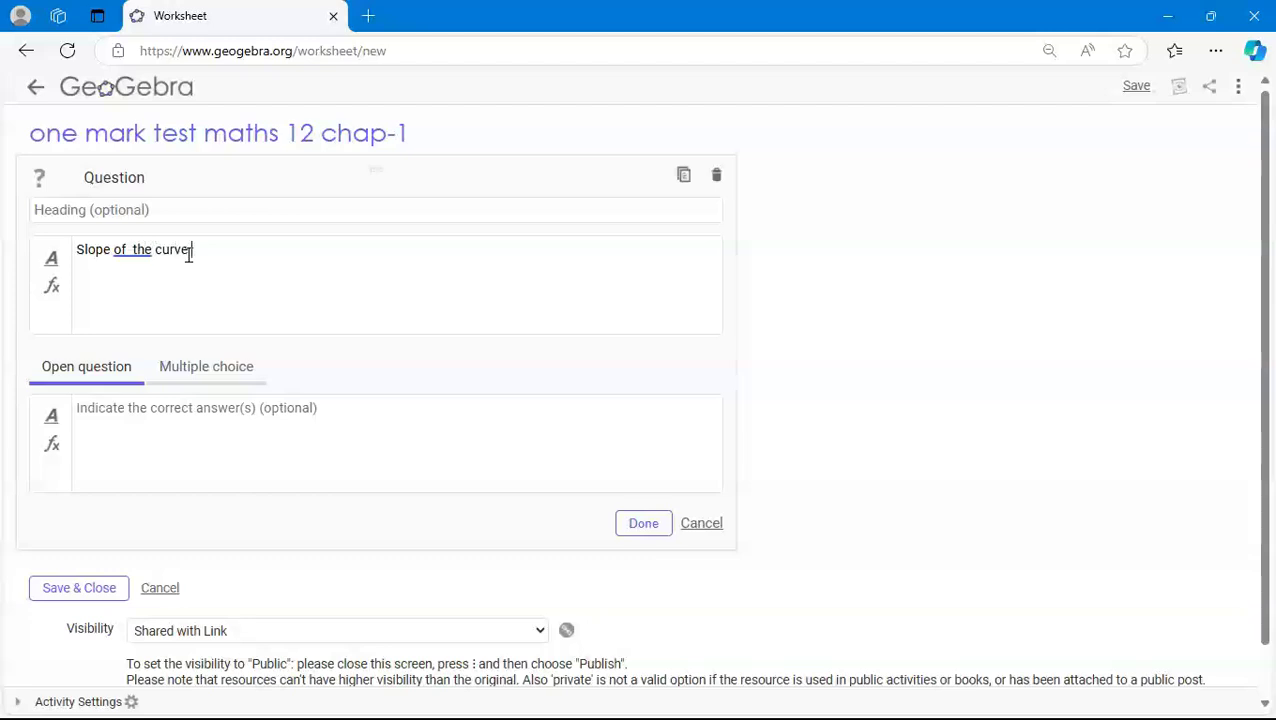
- Insert the maths formula y = x², with the 2 as a superscript, after "curve" in the question text
click(52, 287)
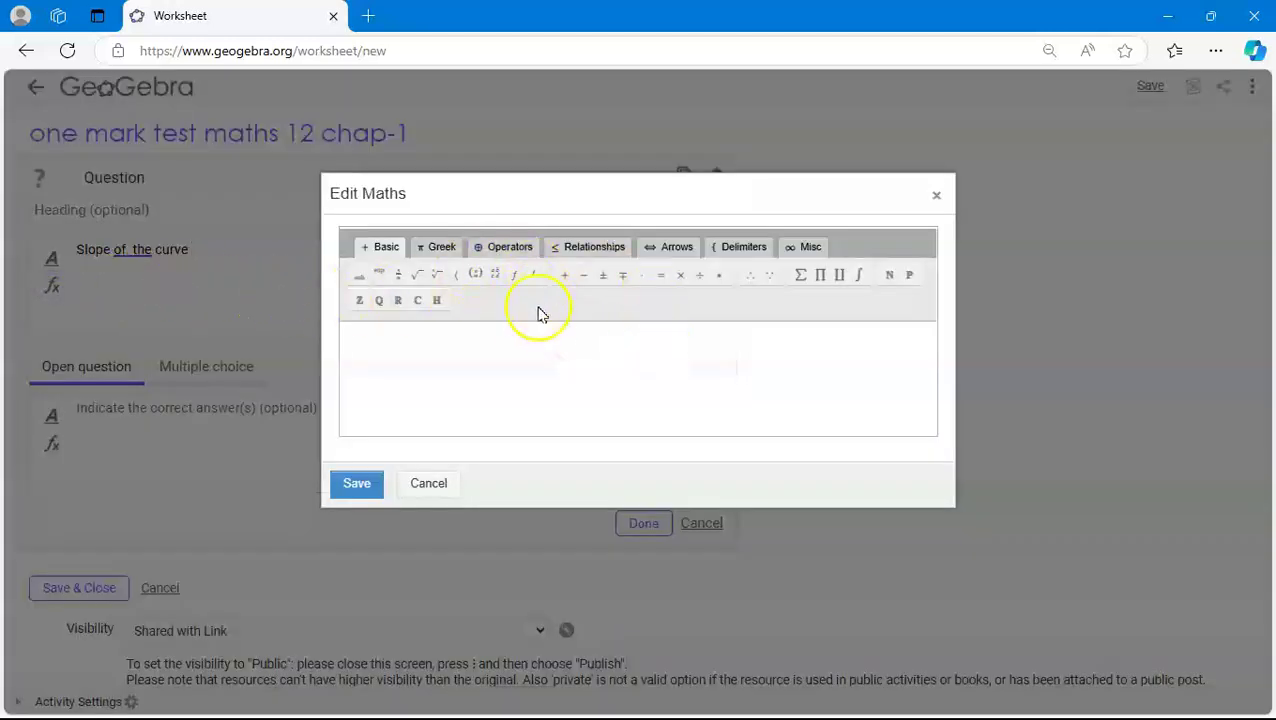
click(387, 333)
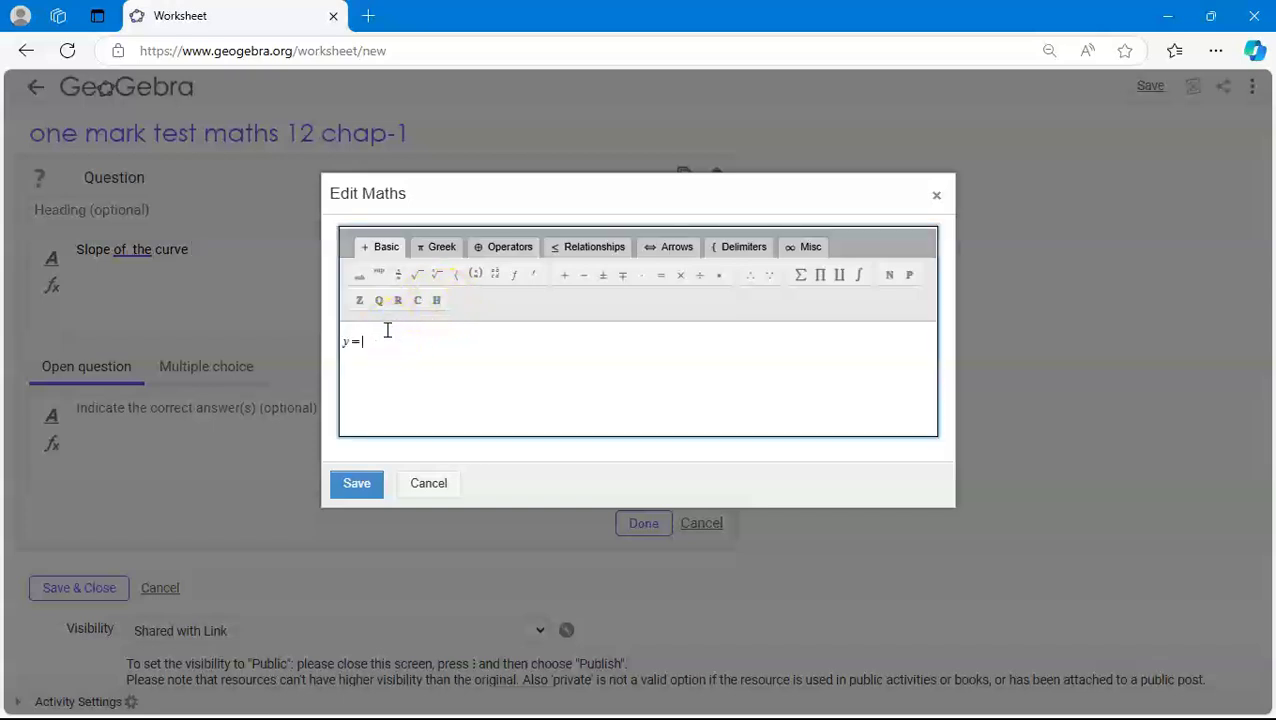
text(y=x)
click(378, 273)
click(419, 301)
text(2)
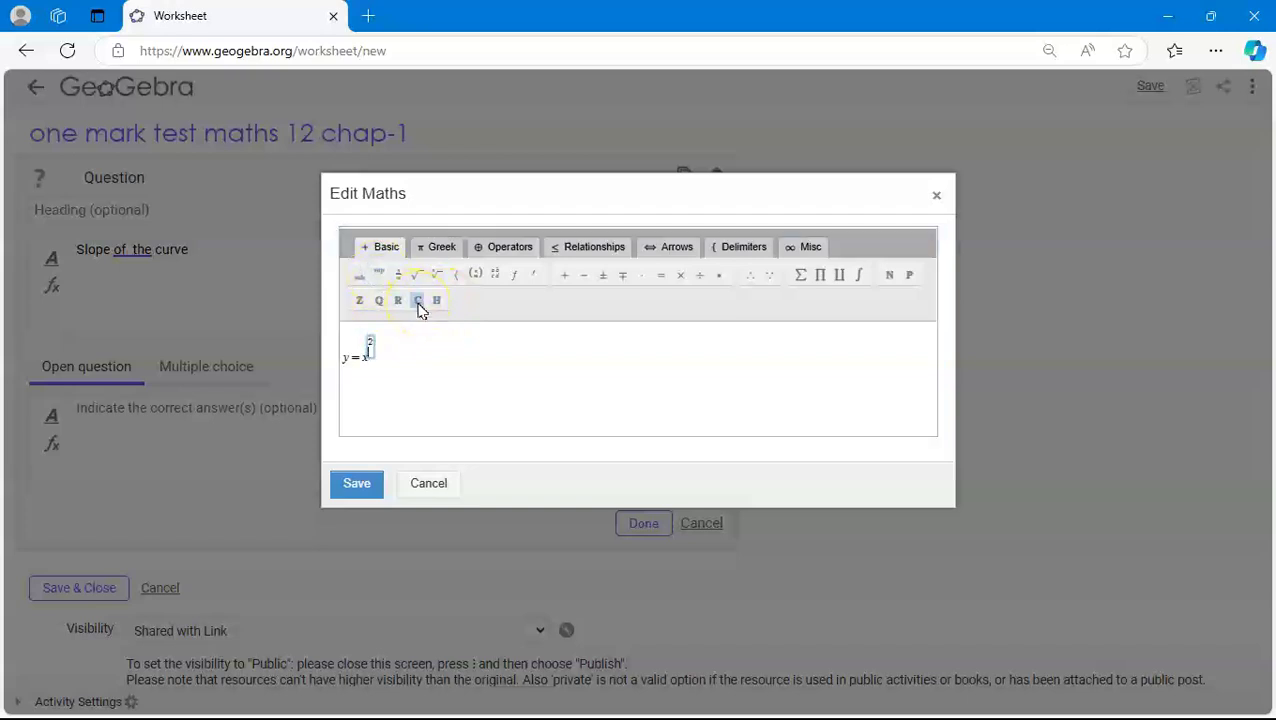
click(402, 360)
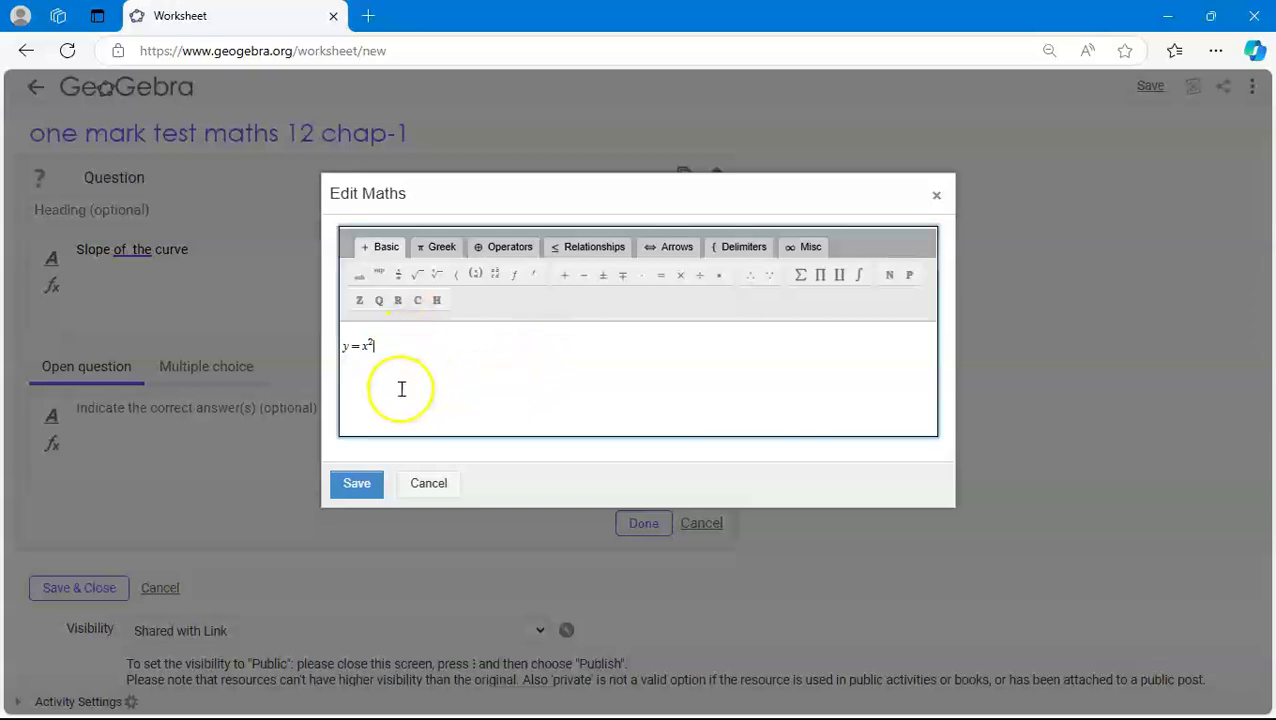
click(357, 485)
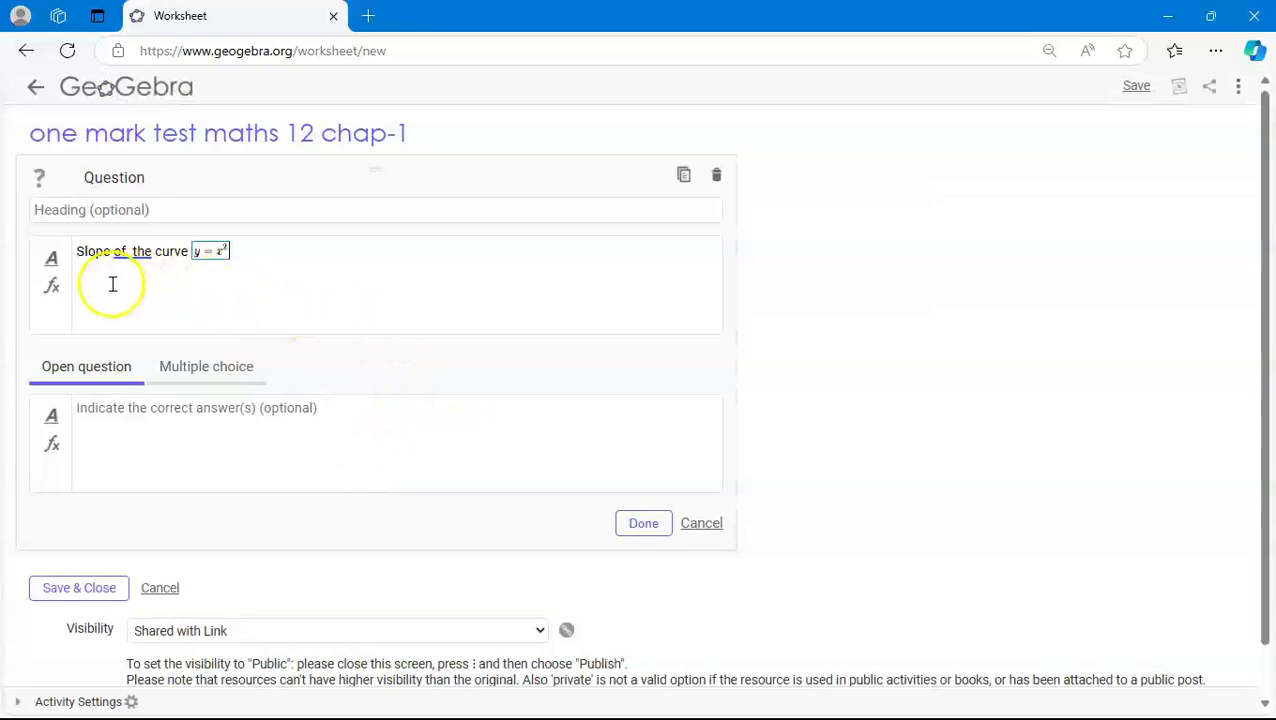
- Complete the question text after the formula with "at (0,0) is"
click(253, 248)
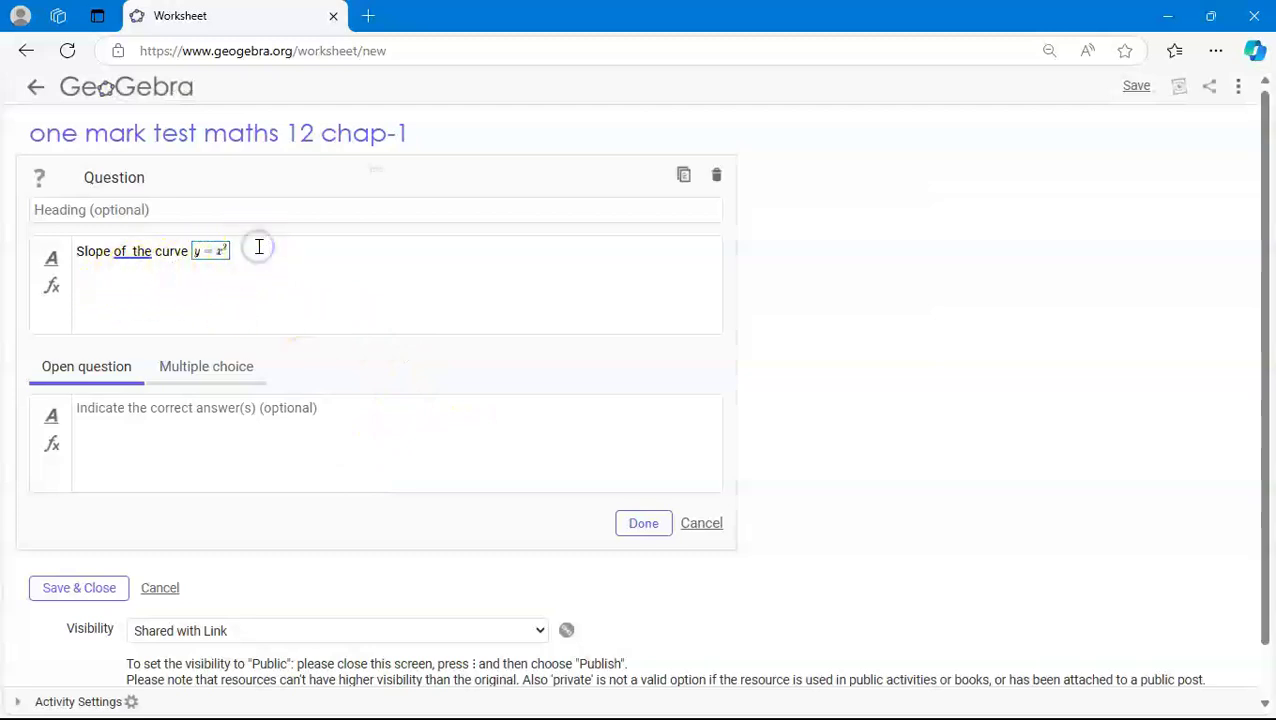
text(at (0,)
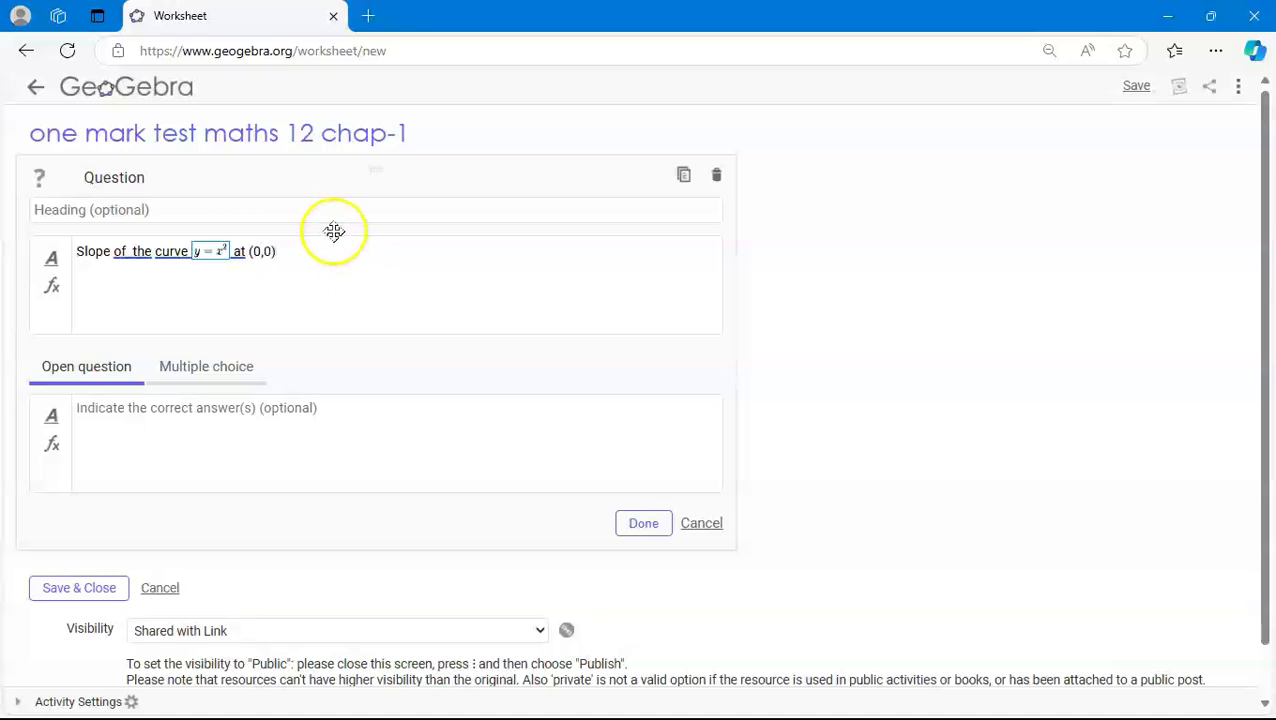
text(0) is)
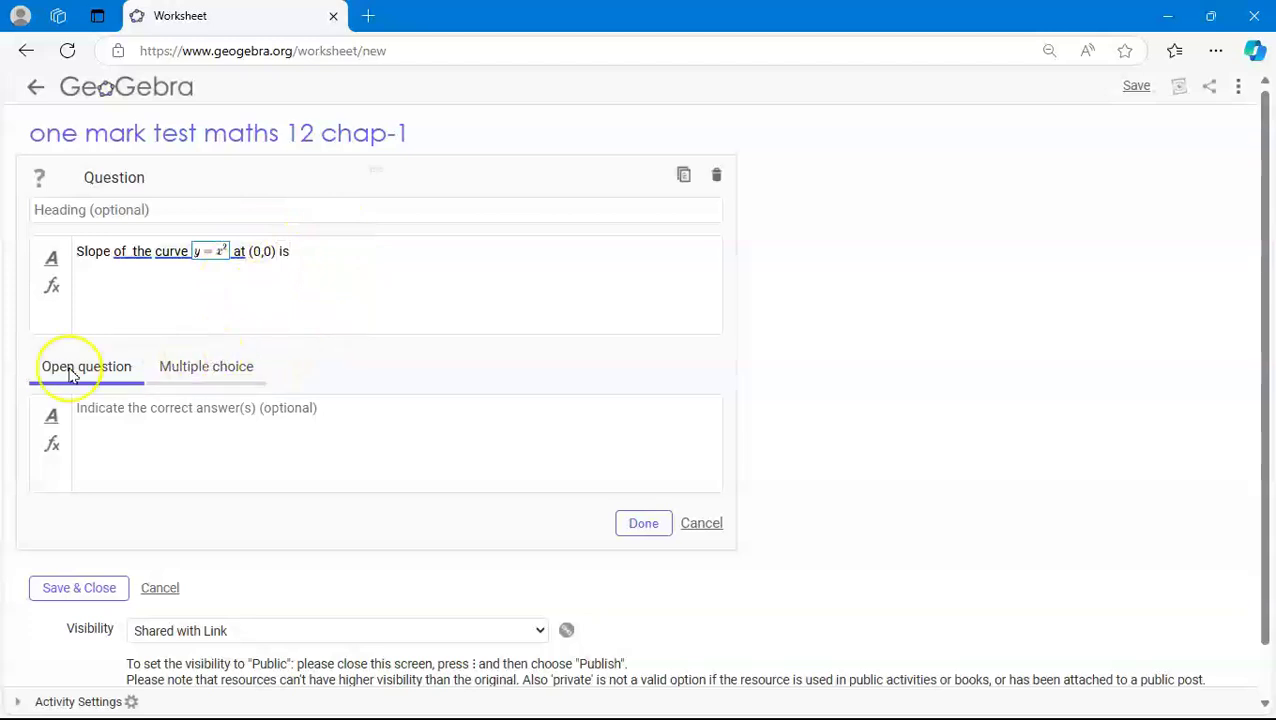
- Make the question multiple choice and enter 1 and 0 as the first two answer options
click(200, 375)
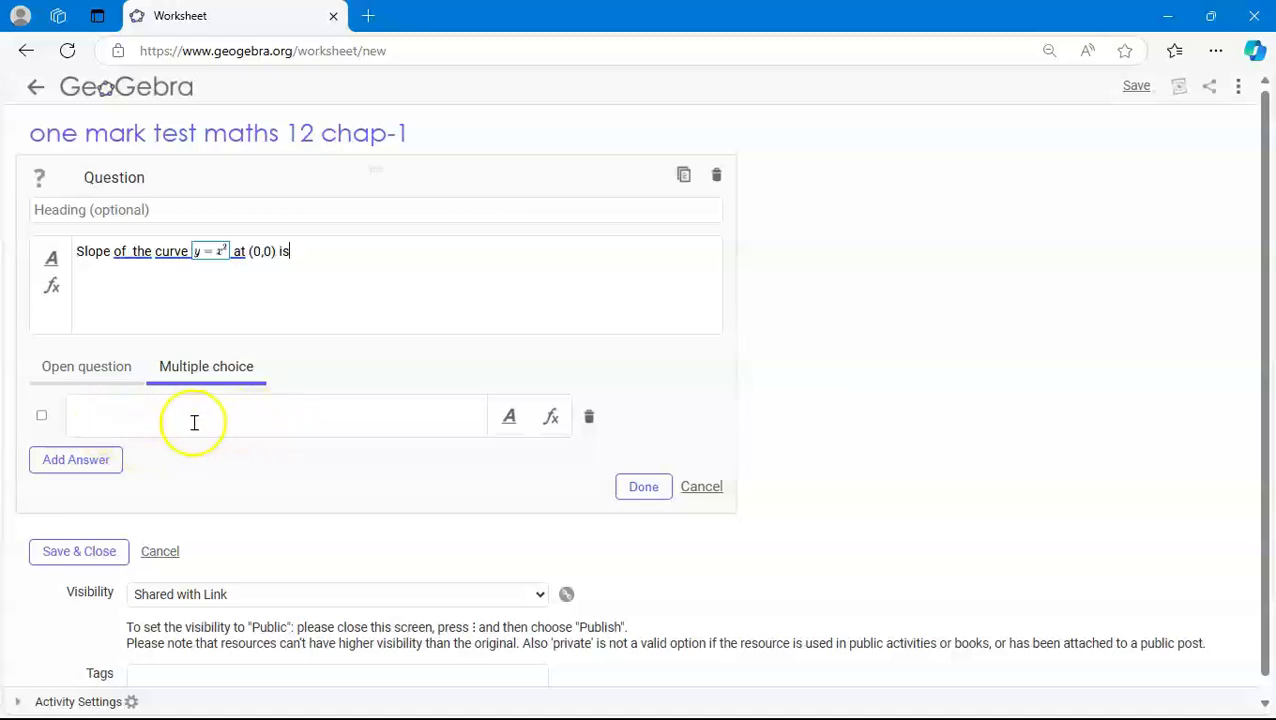
scroll(193, 422, down, 1)
click(102, 398)
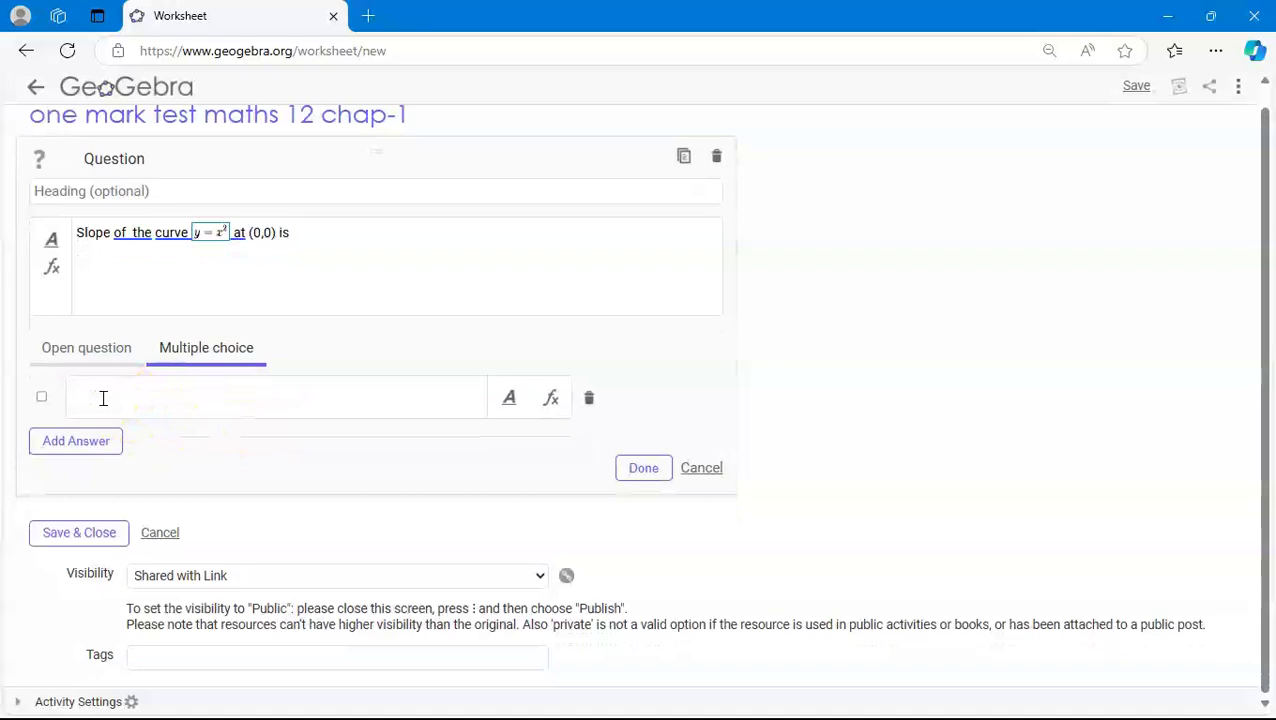
text(1)
click(66, 442)
click(94, 440)
text(0)
- Add two more answer options to the question, 2 and -1
click(85, 492)
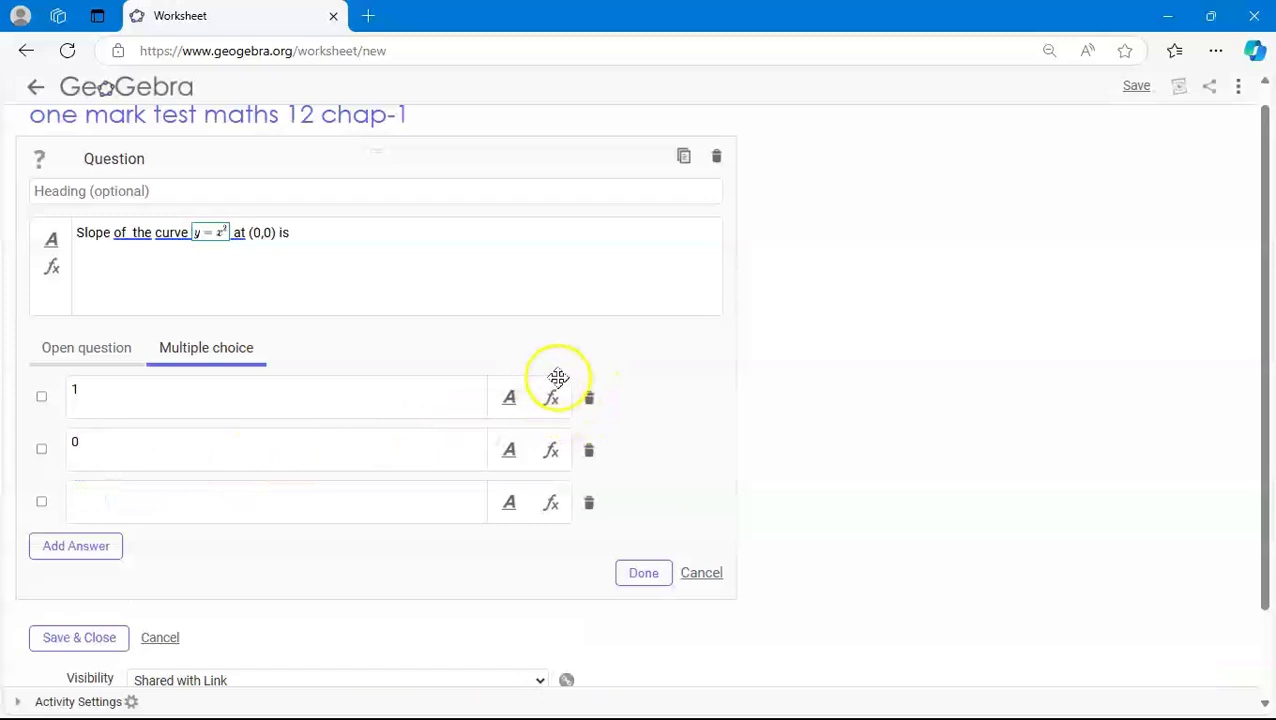
click(138, 495)
text(2)
click(154, 487)
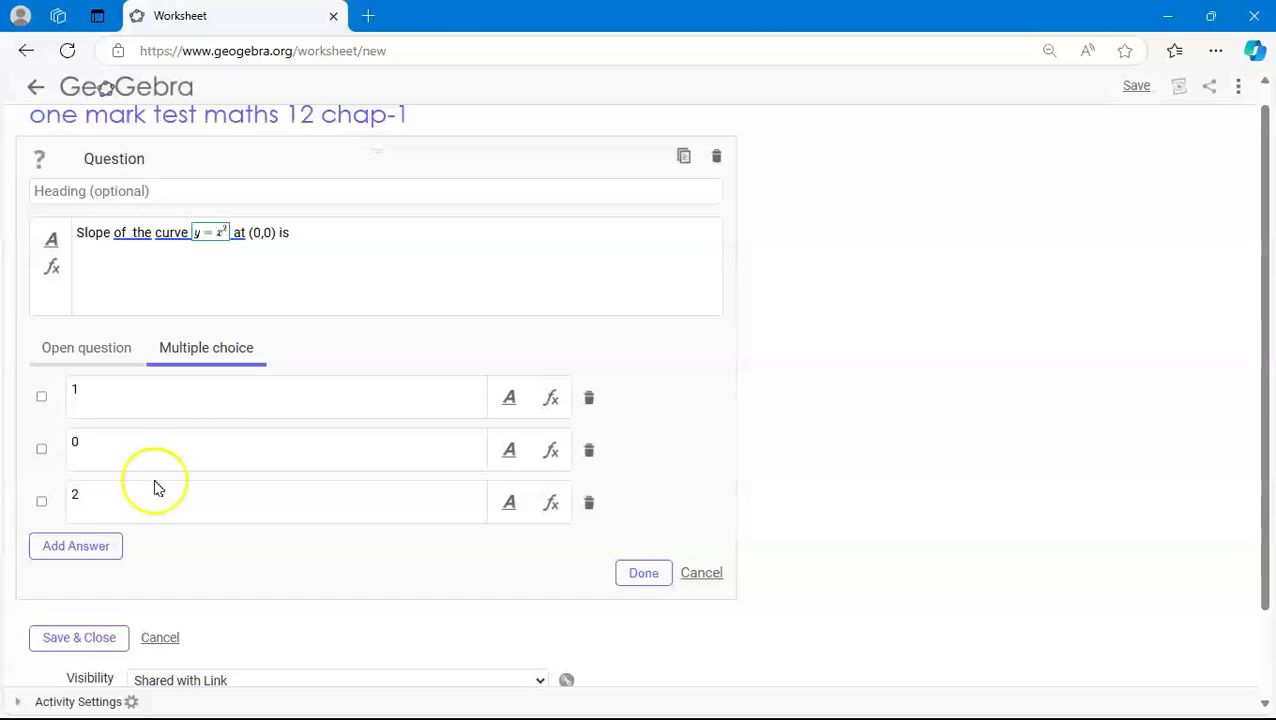
key(Return)
text(-1)
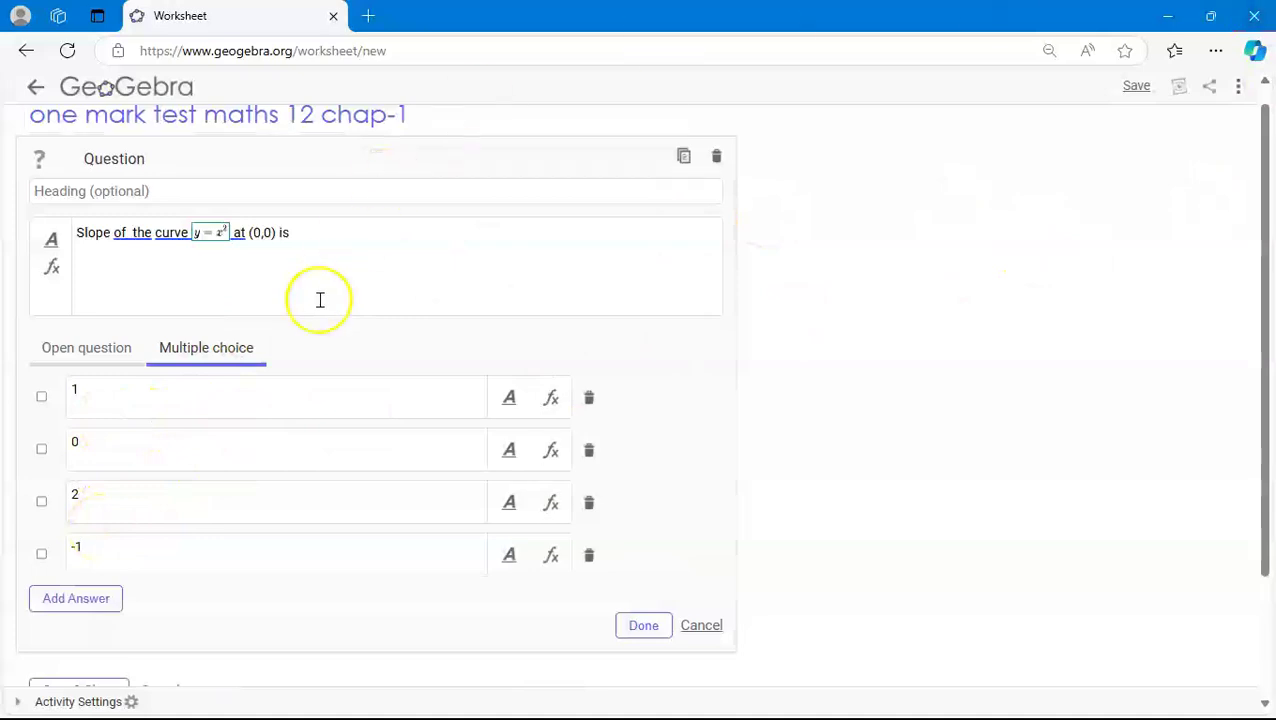
- Mark the answer 0 as correct and finish editing the question
click(41, 451)
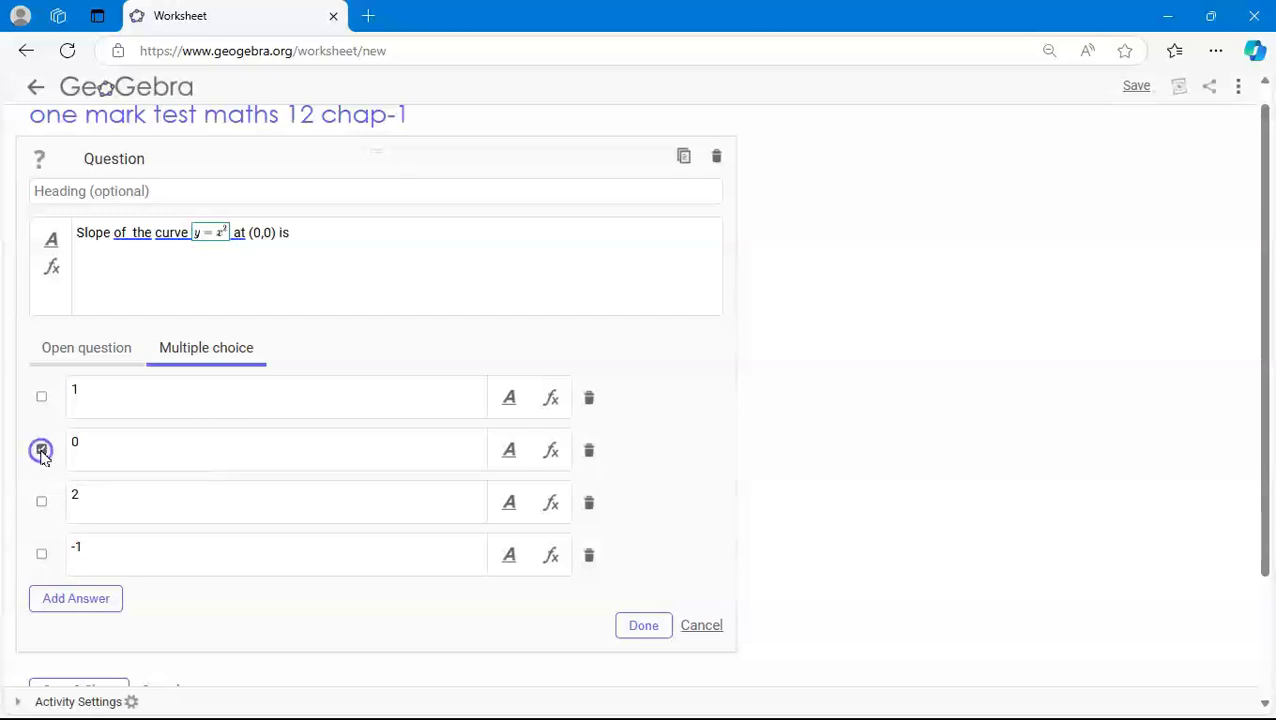
scroll(246, 494, down, 2)
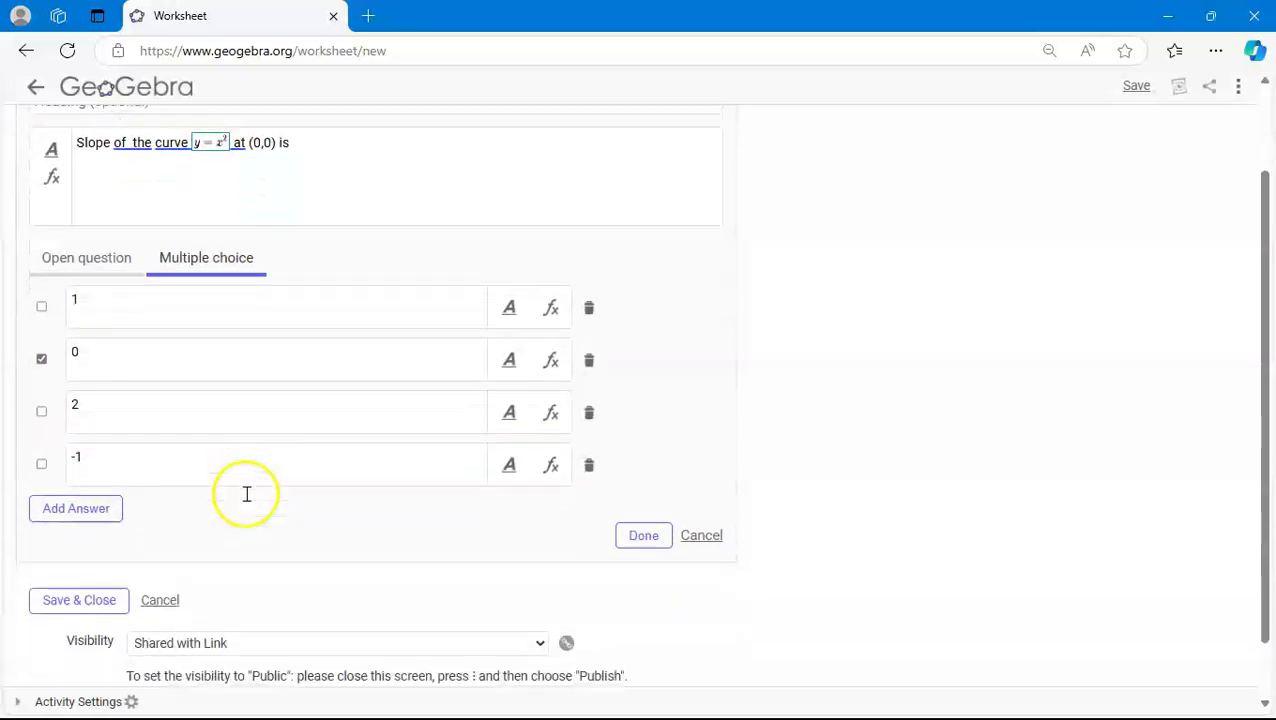
click(640, 531)
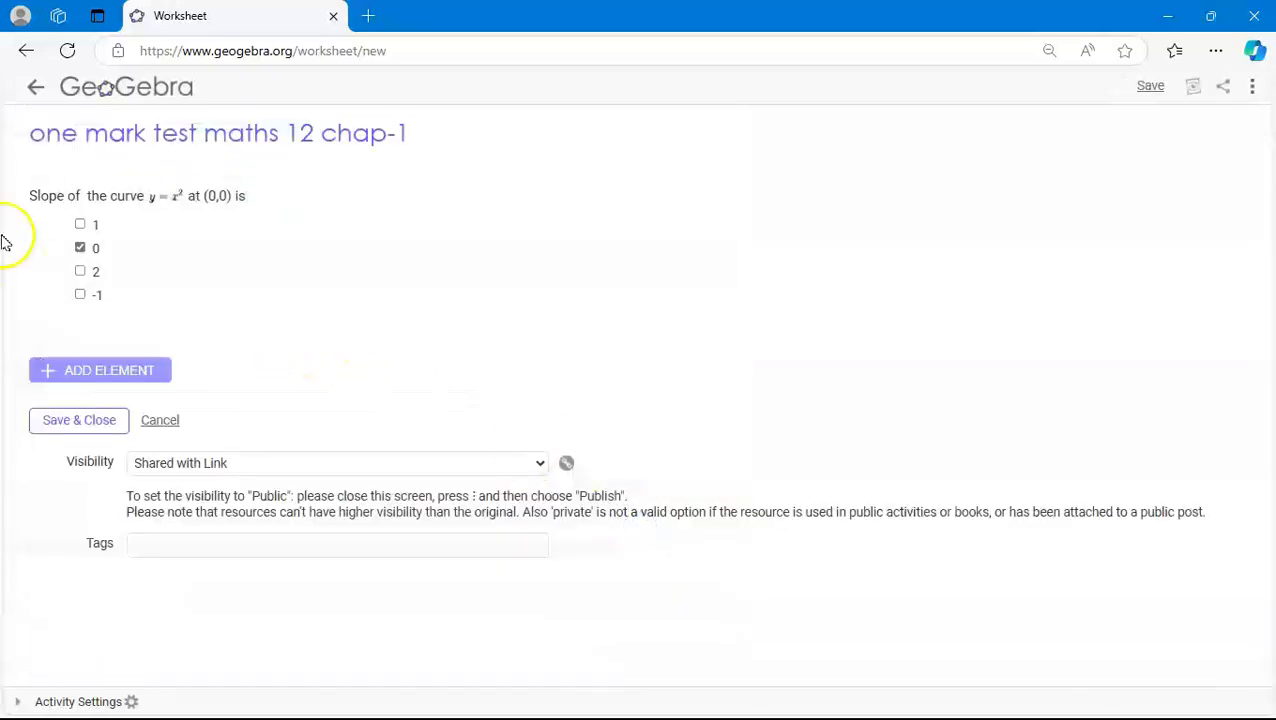
- Give the first question the heading "1." and finish editing it
mouse_move(236, 293)
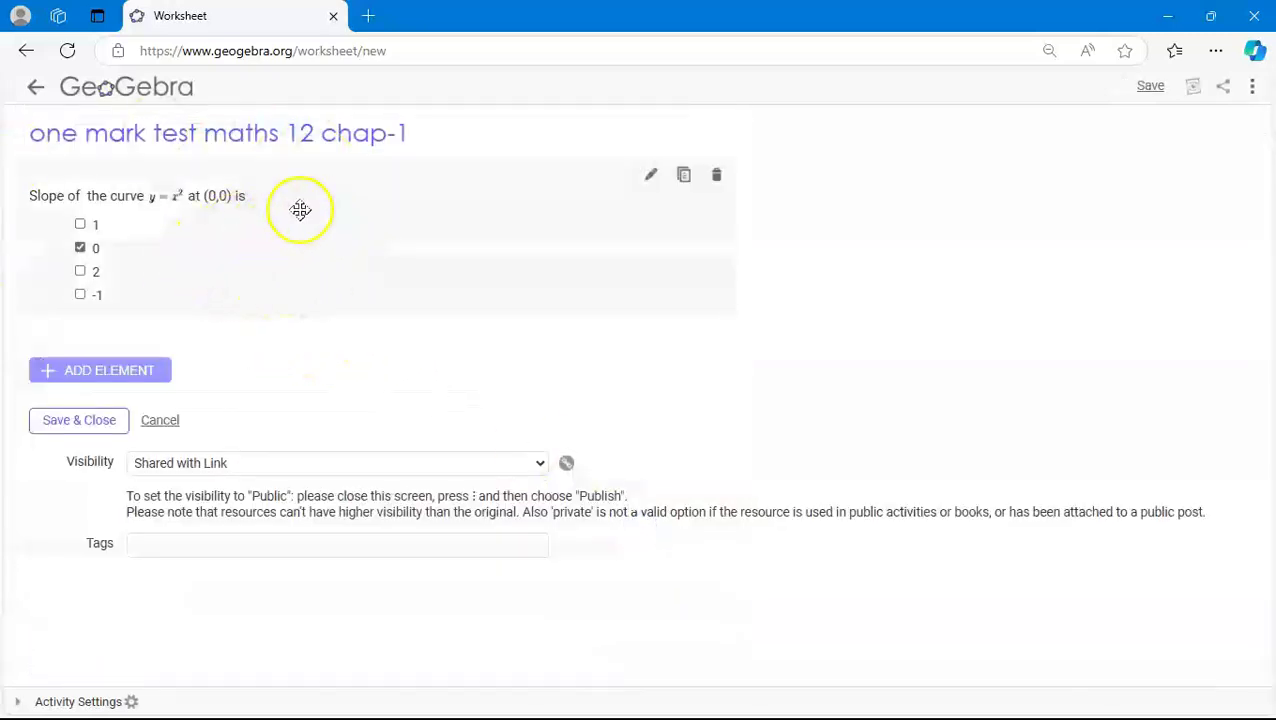
click(651, 178)
click(66, 214)
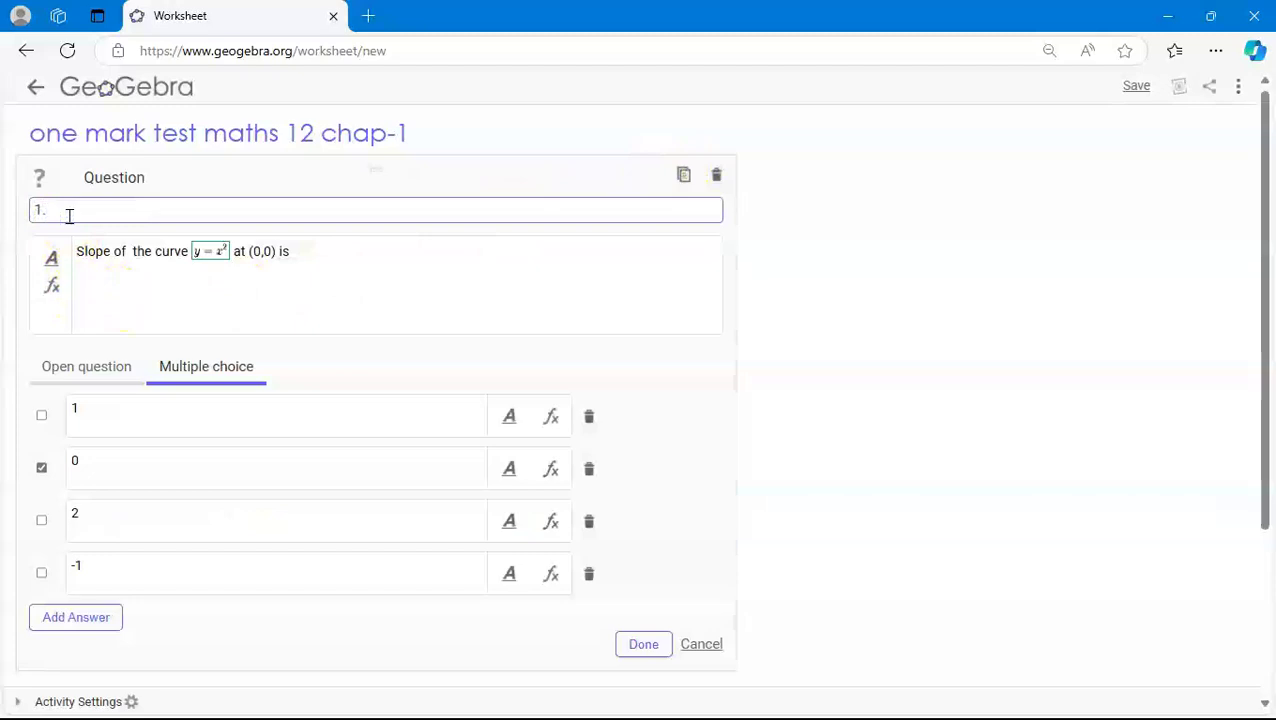
click(644, 644)
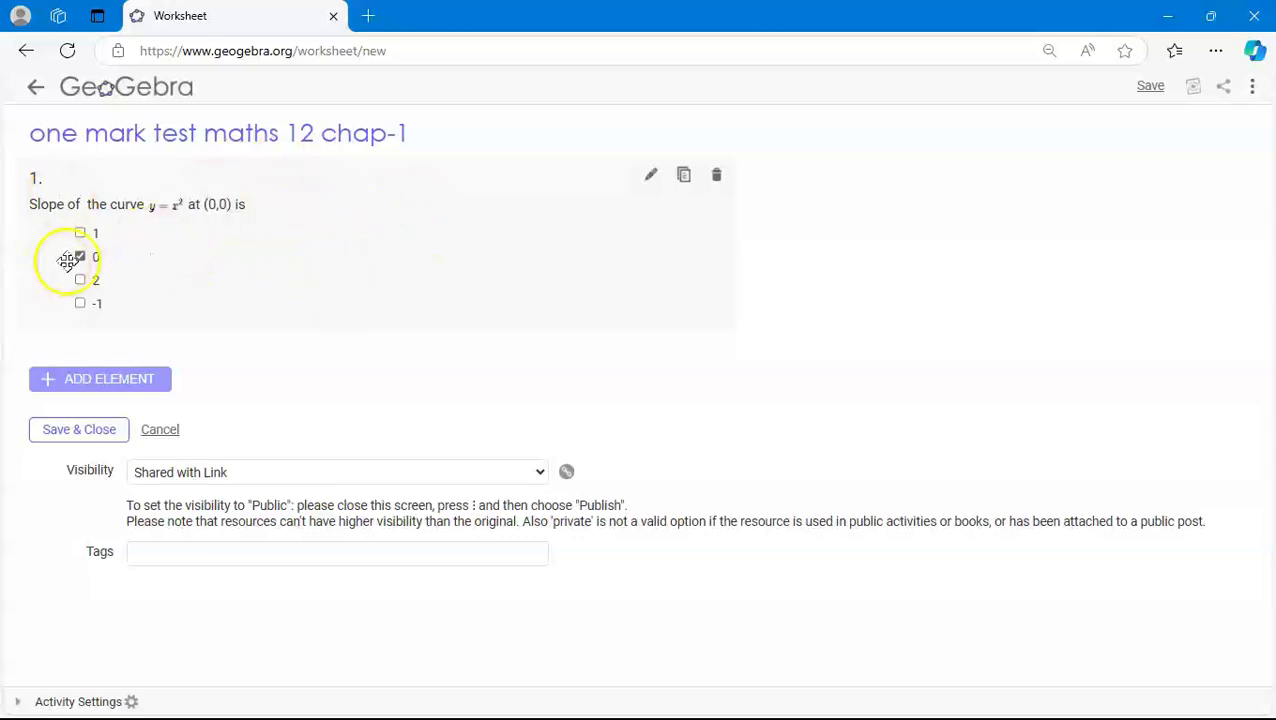
- Add a second question element with the text "சார்பு y = sinx ன் வகைக்கெழு dy/dx", with y = sinx and dy/dx as formulas
click(99, 380)
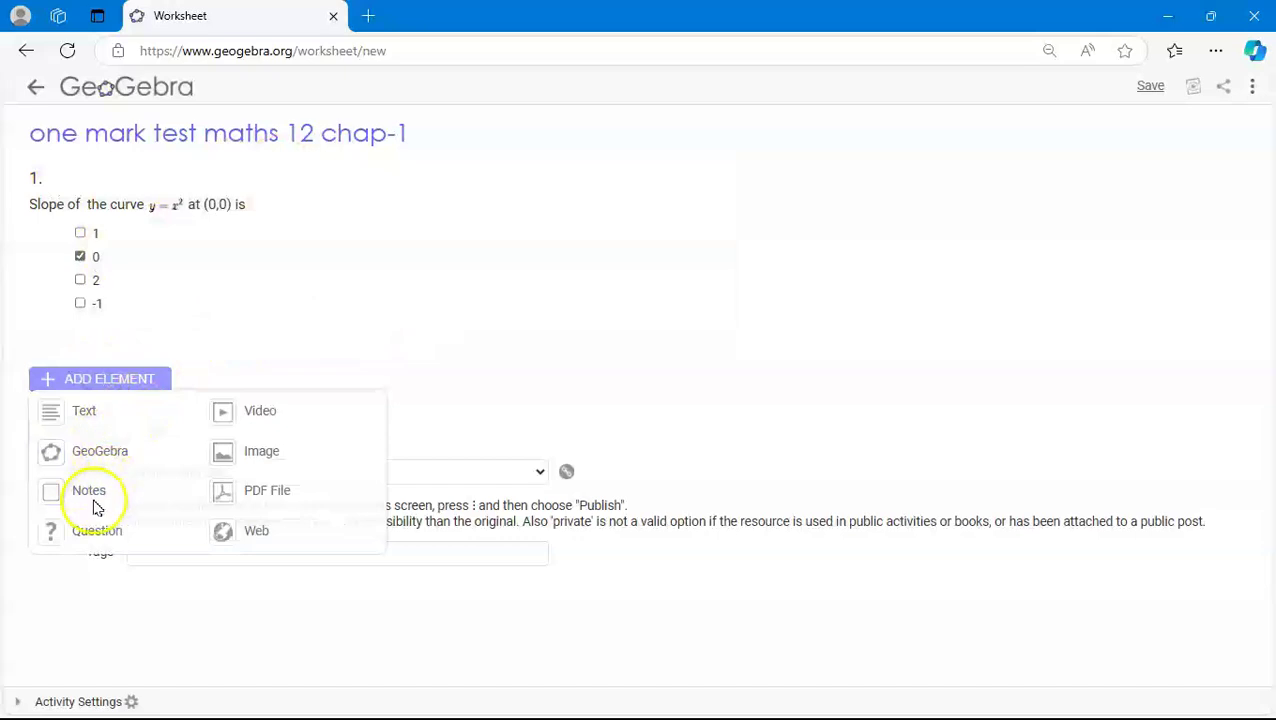
click(100, 532)
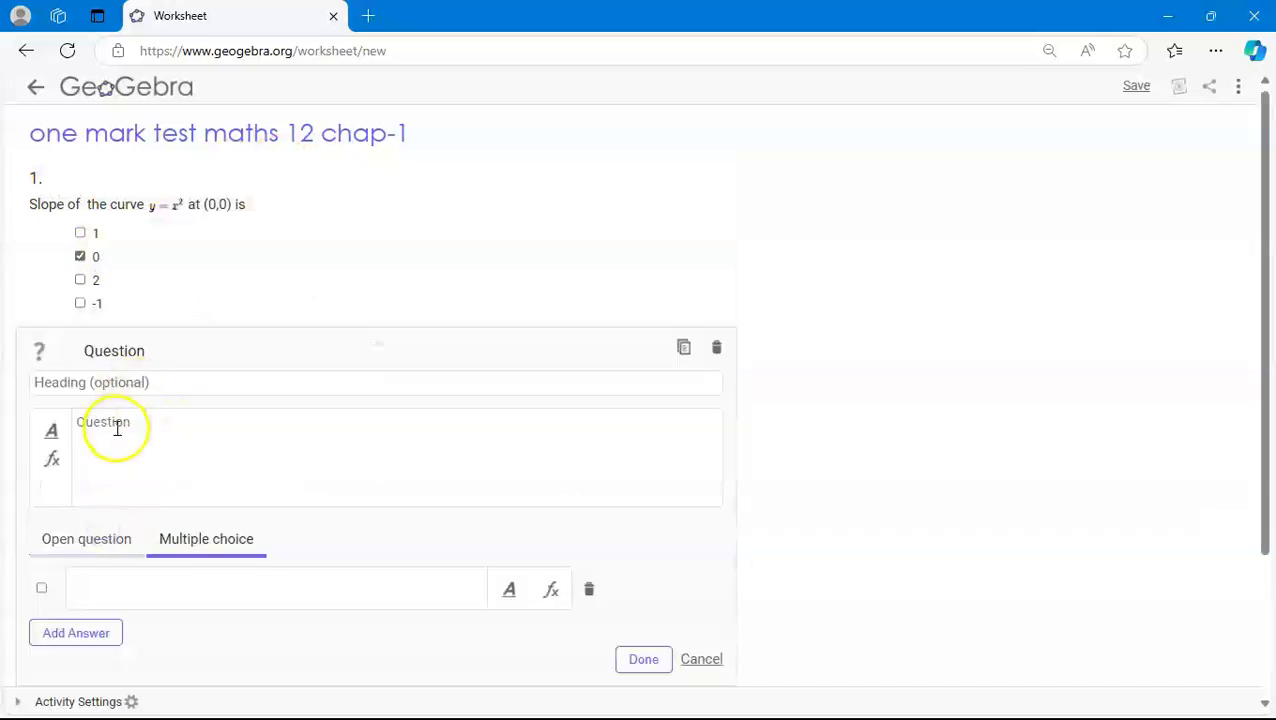
click(224, 427)
text(சார்பு y = sin x ன் வகைக்கெழு dy/dx)
- Enter cosx, -cosx, tanx and sinx as the four answer options of the second question
scroll(128, 407, down, 1)
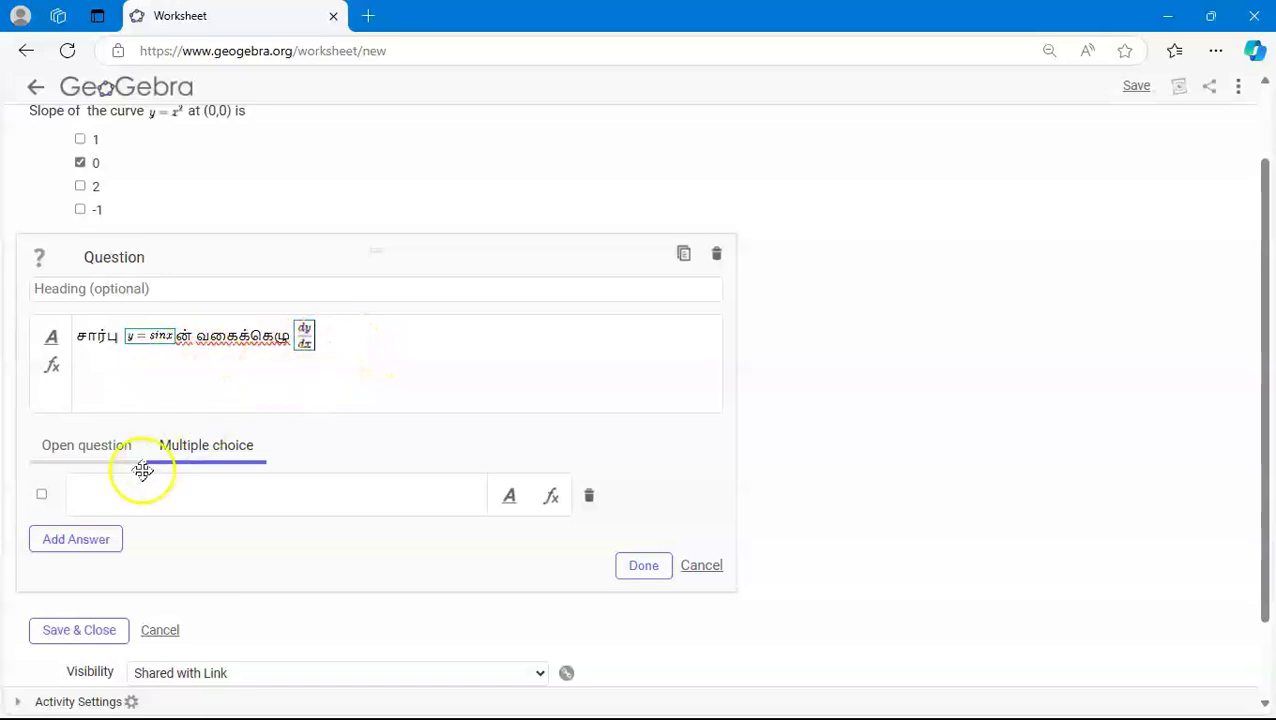
click(105, 497)
text(cosx)
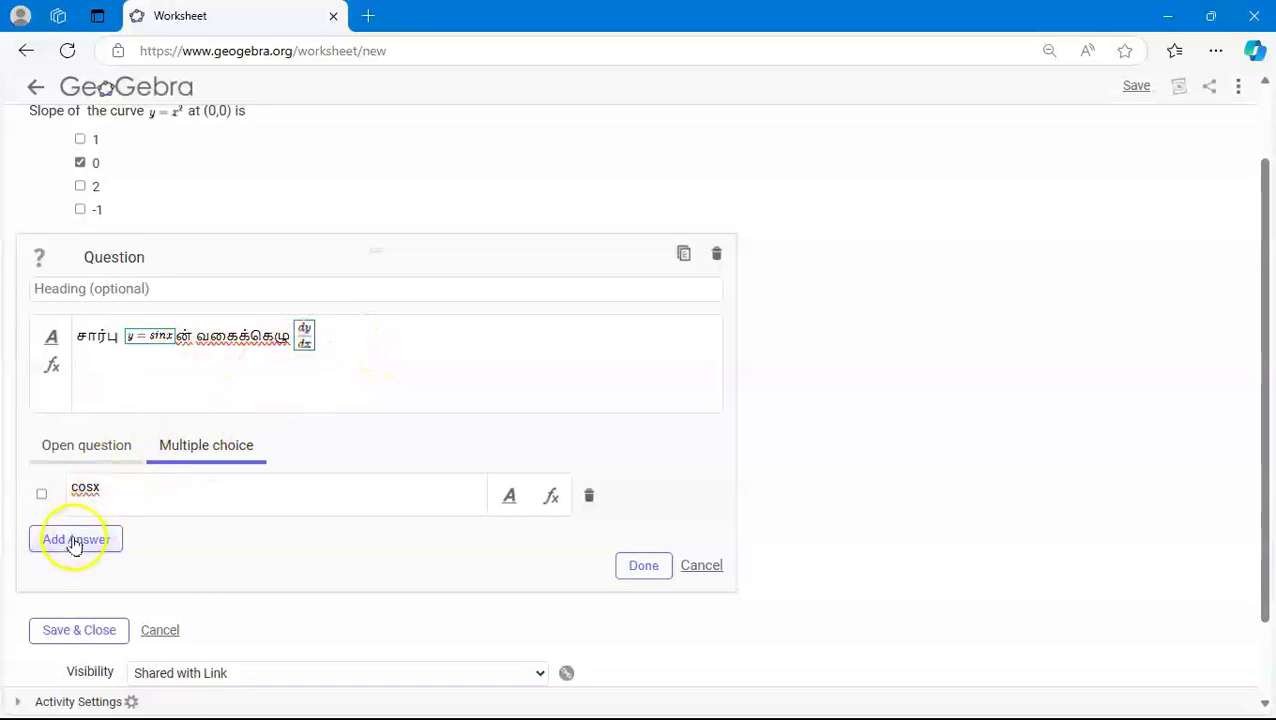
click(75, 540)
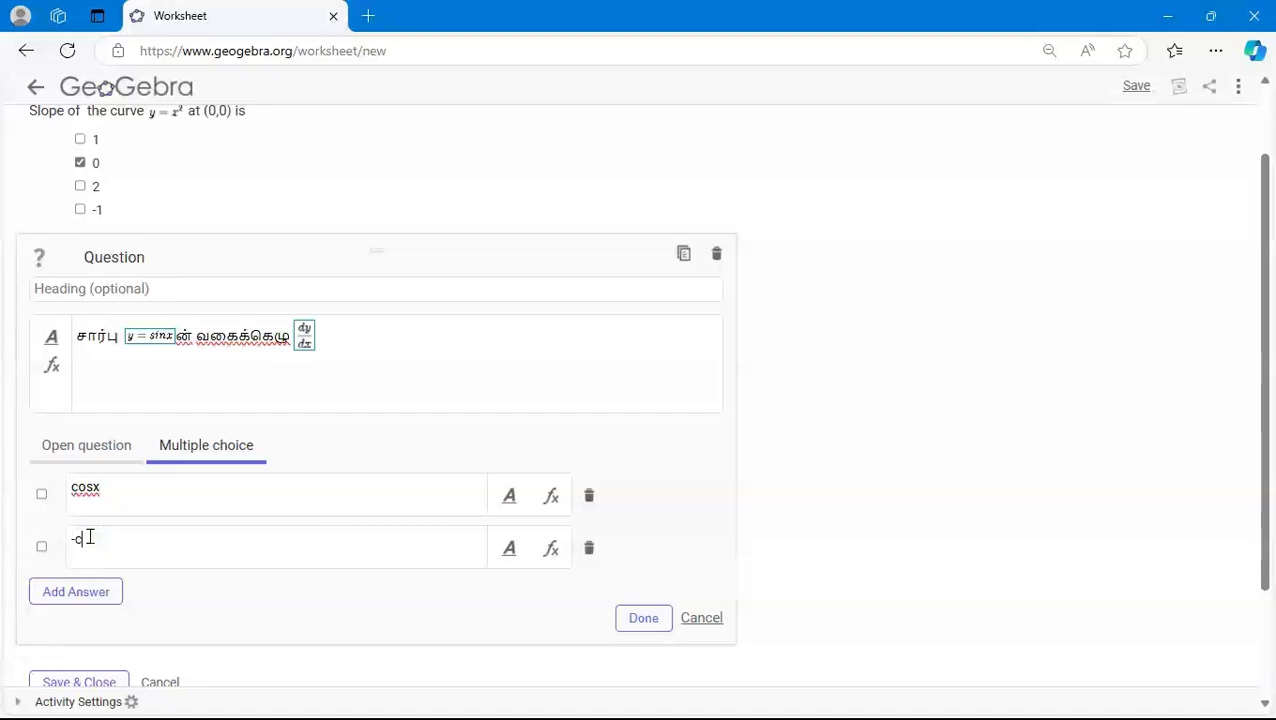
text(-c)
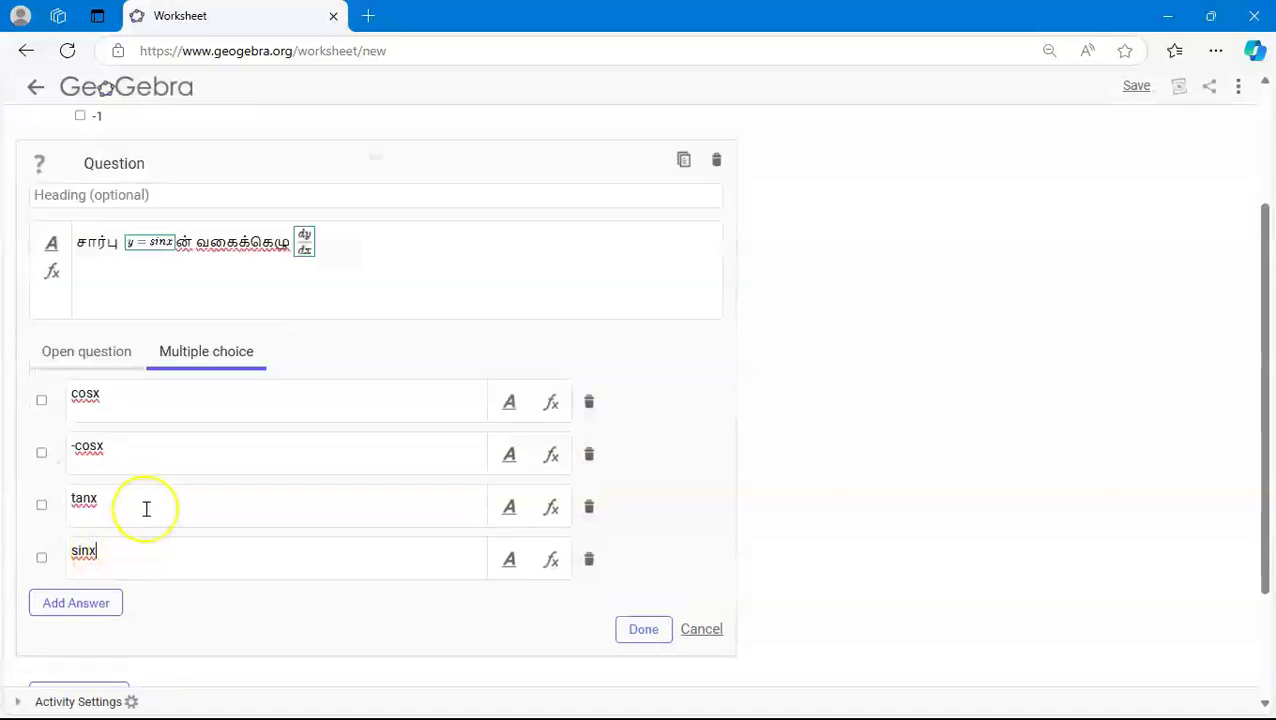
- Mark cosx as the correct answer and finish editing the second question
scroll(145, 510, down, 1)
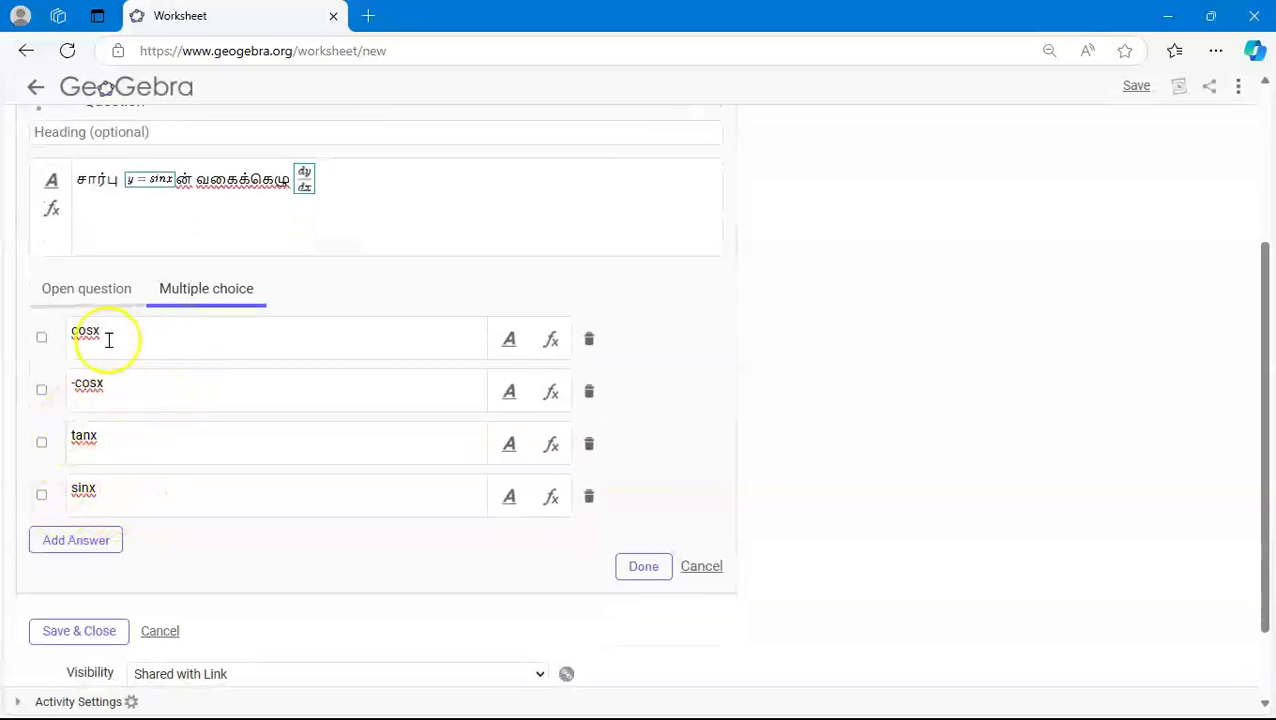
click(42, 339)
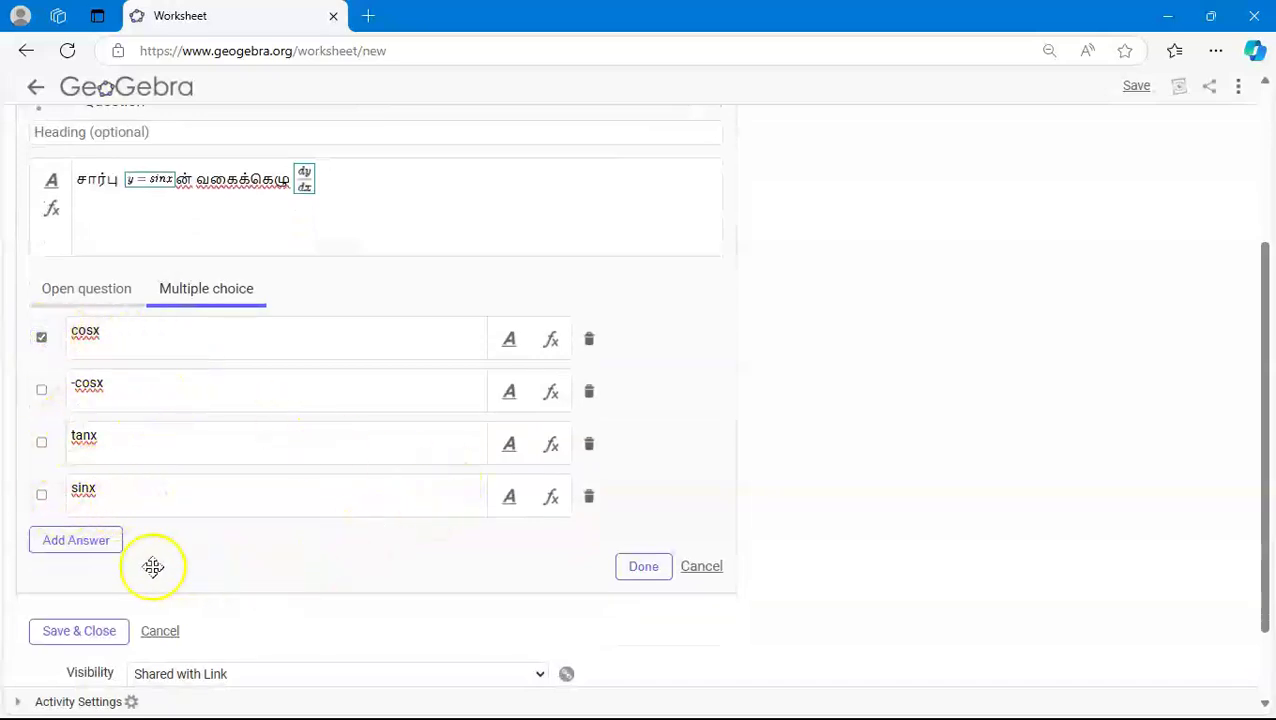
click(628, 563)
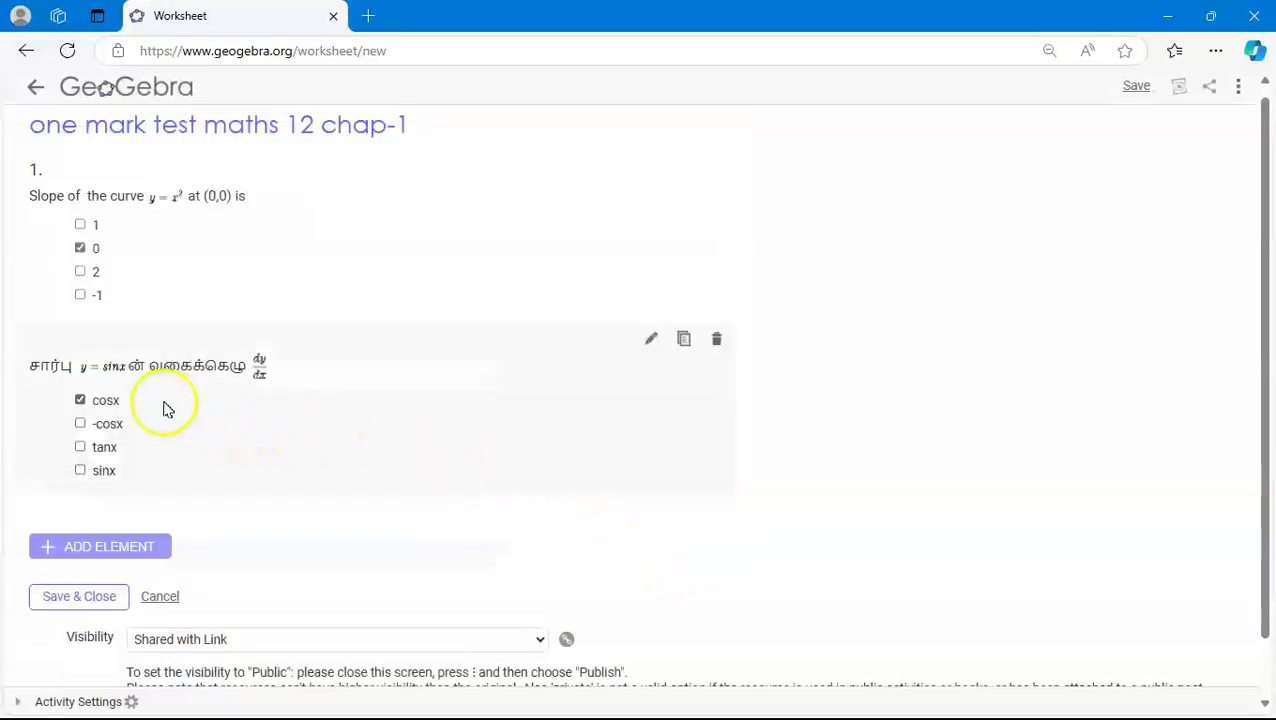
- Give the second question the heading "2." and finish editing it
click(651, 340)
click(88, 375)
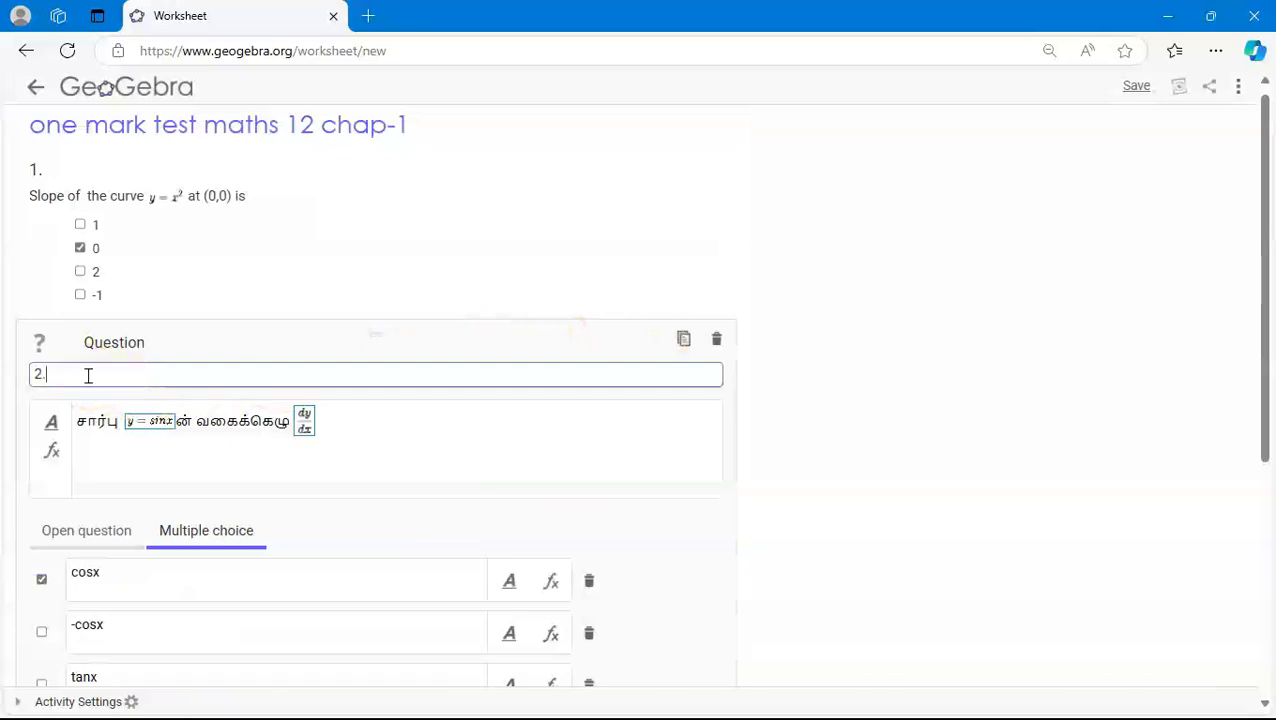
scroll(134, 407, down, 5)
click(644, 527)
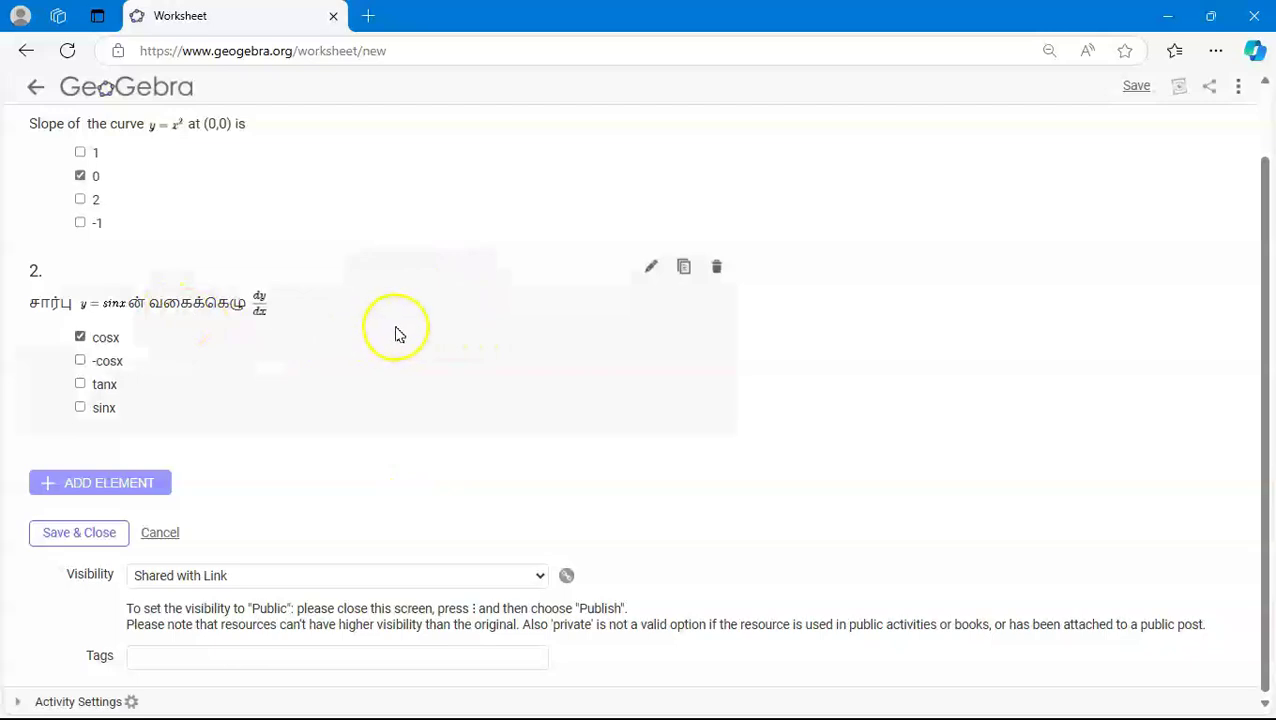
- Check both questions in the activity, and save and close it
scroll(395, 333, up, 2)
scroll(409, 374, down, 1)
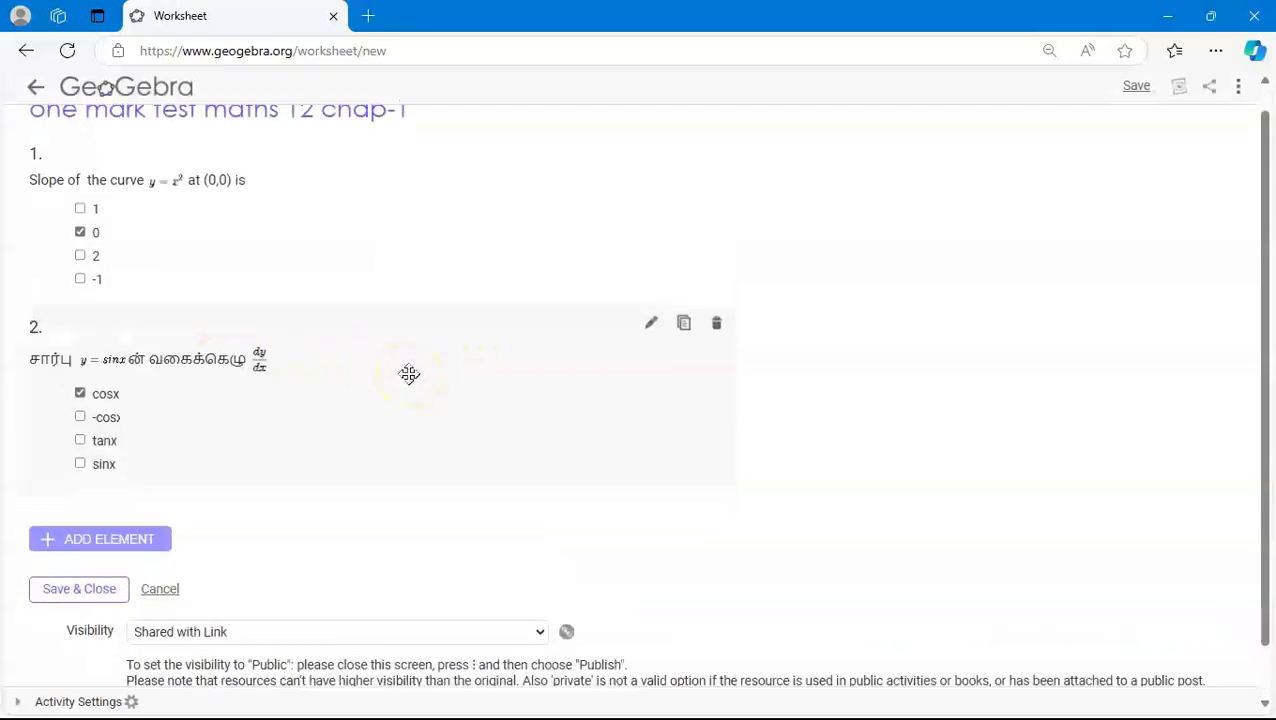
scroll(380, 384, down, 1)
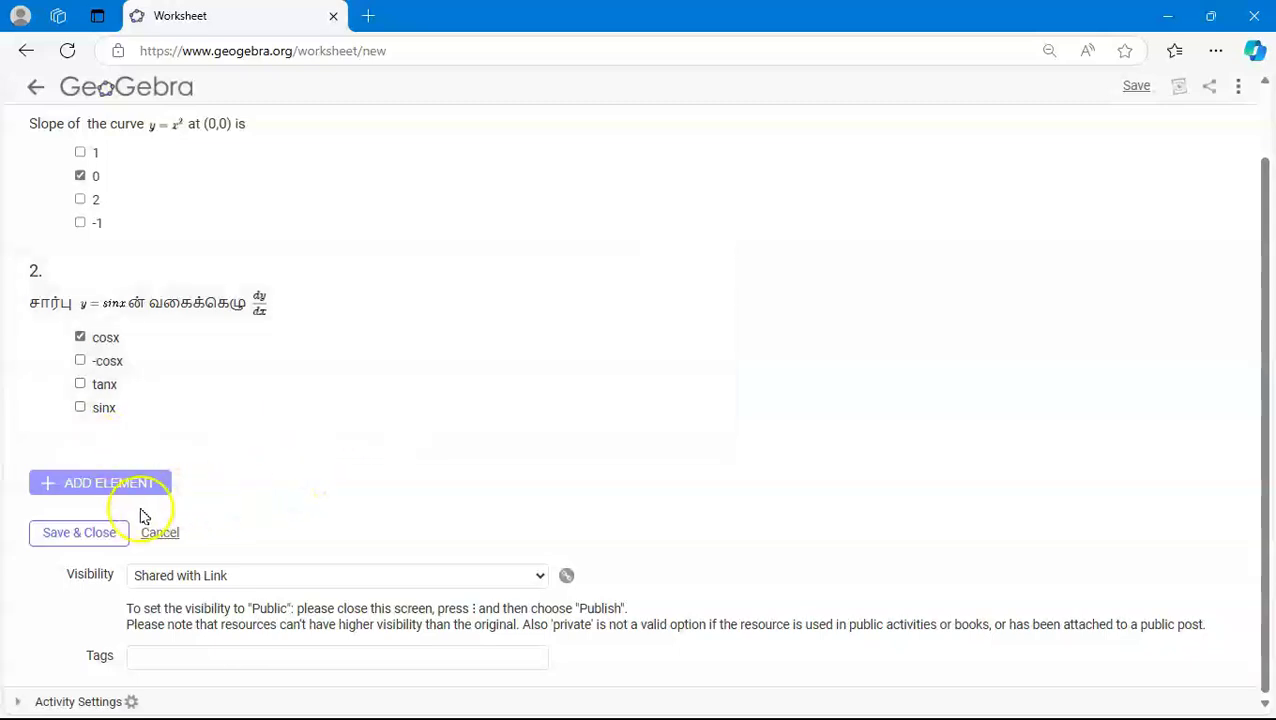
click(66, 542)
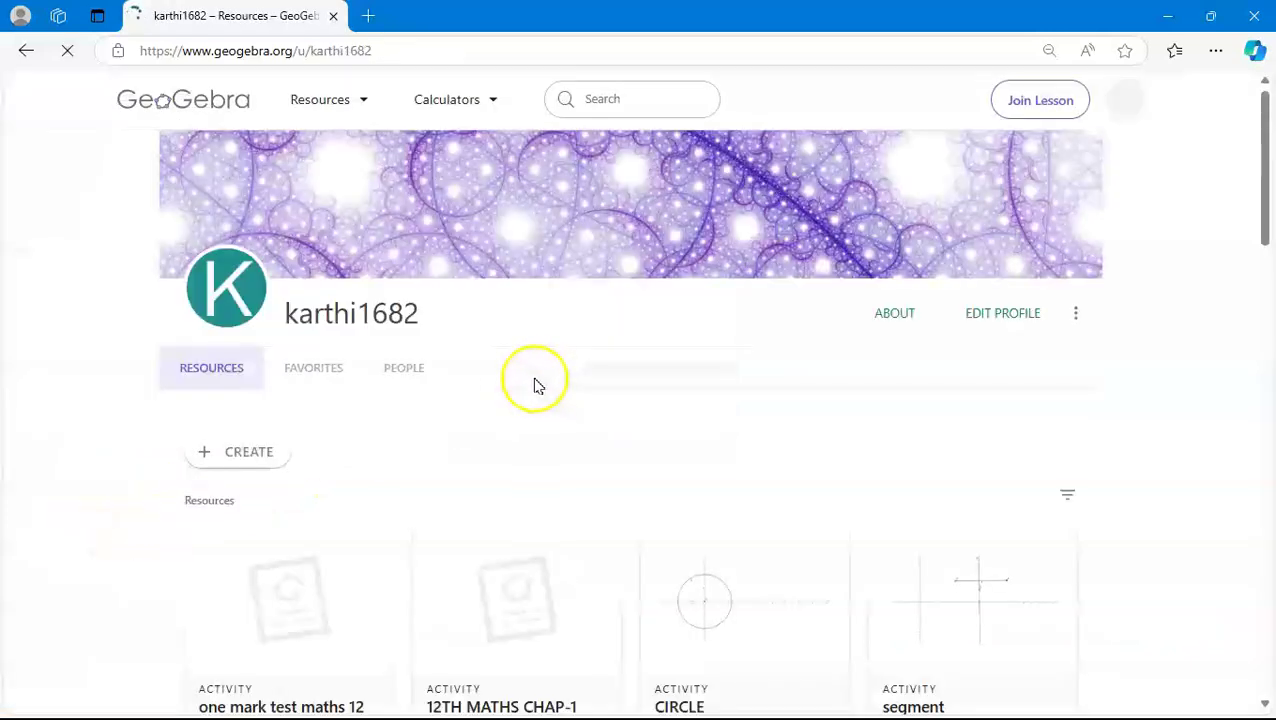
- Open the saved activity "one mark test maths 12 chap-1" from the resources and look through its questions
scroll(385, 505, down, 2)
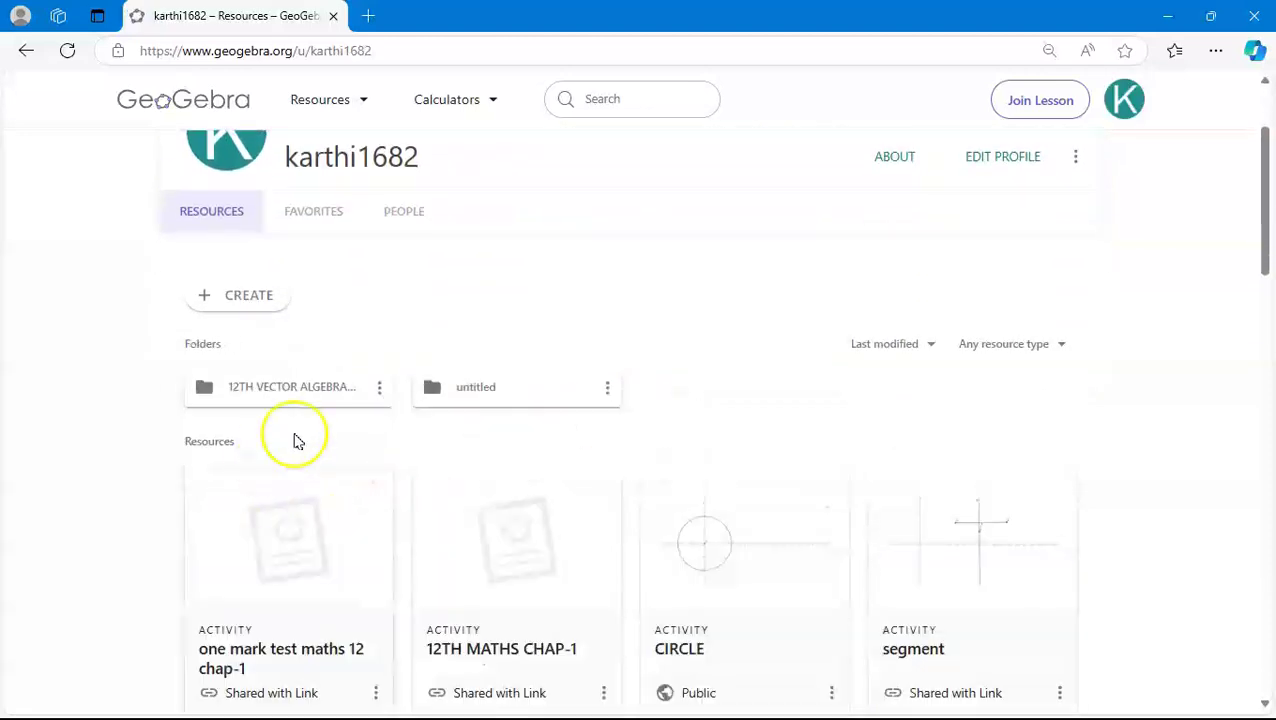
scroll(345, 522, down, 2)
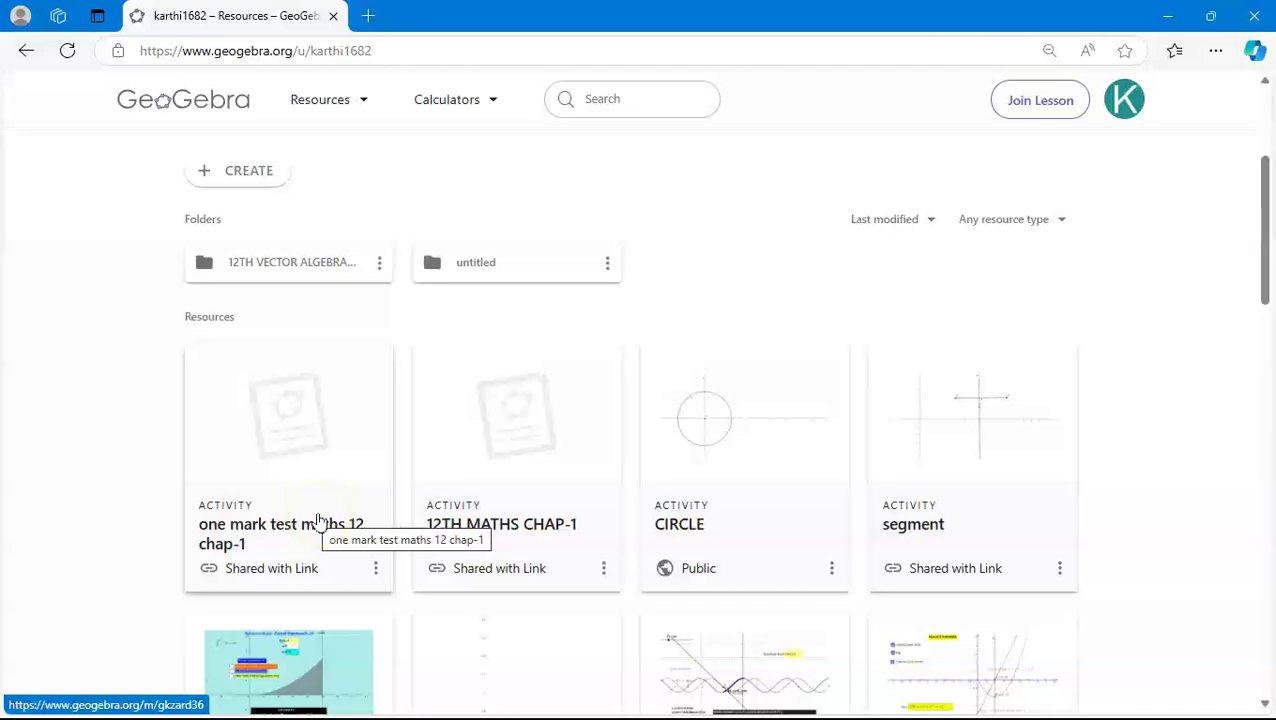
click(318, 458)
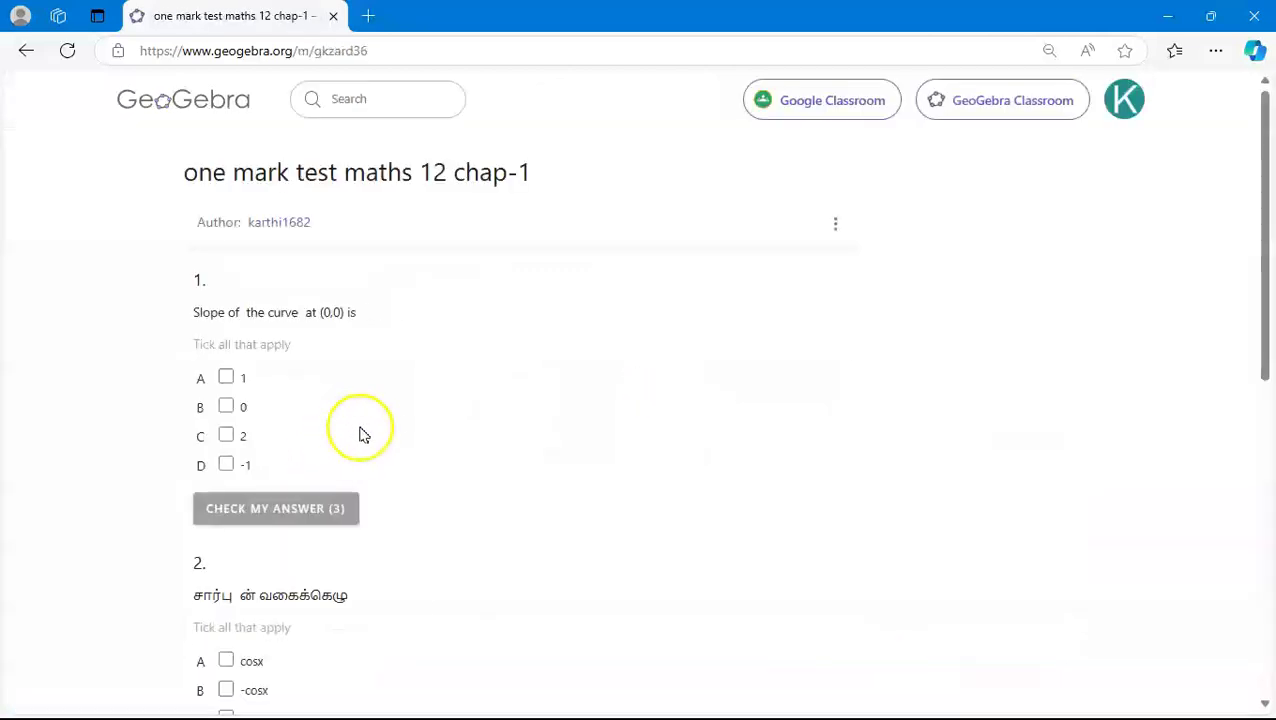
scroll(385, 437, down, 3)
scroll(607, 439, up, 1)
scroll(570, 444, down, 1)
scroll(473, 451, up, 2)
- Reopen the activity for editing to review its contents, and close the editor
click(835, 224)
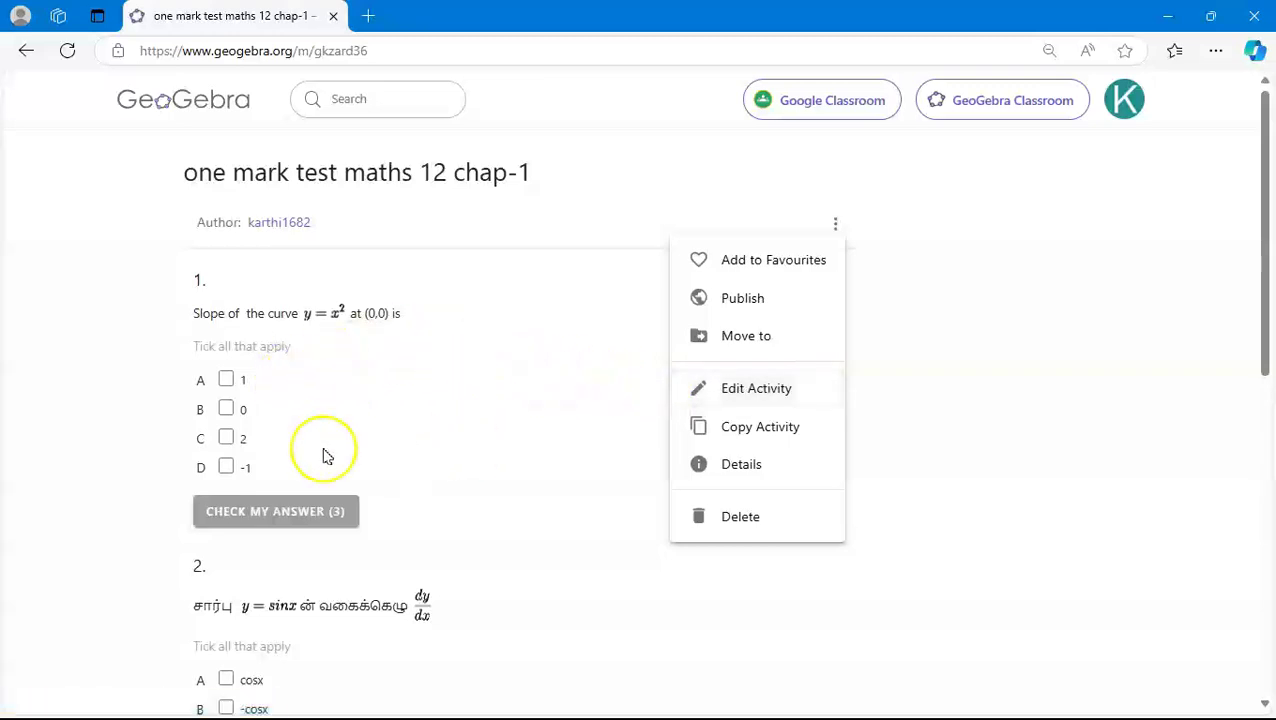
click(746, 388)
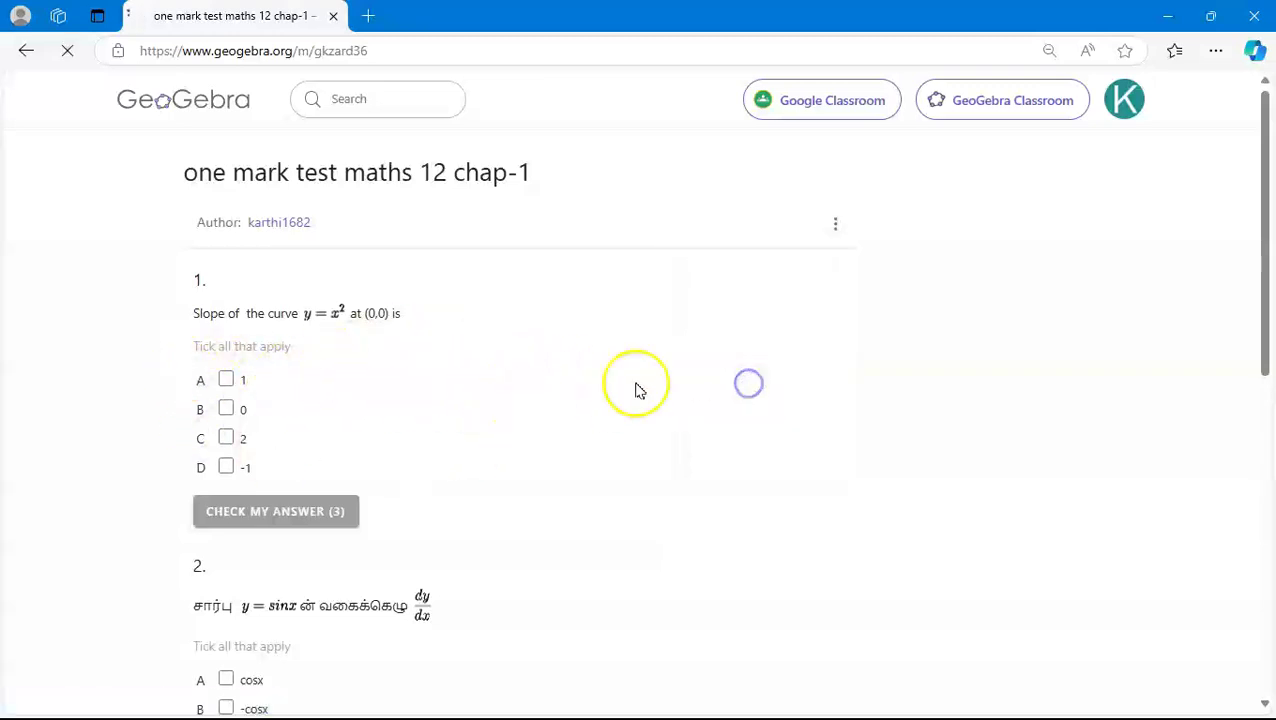
scroll(441, 418, down, 1)
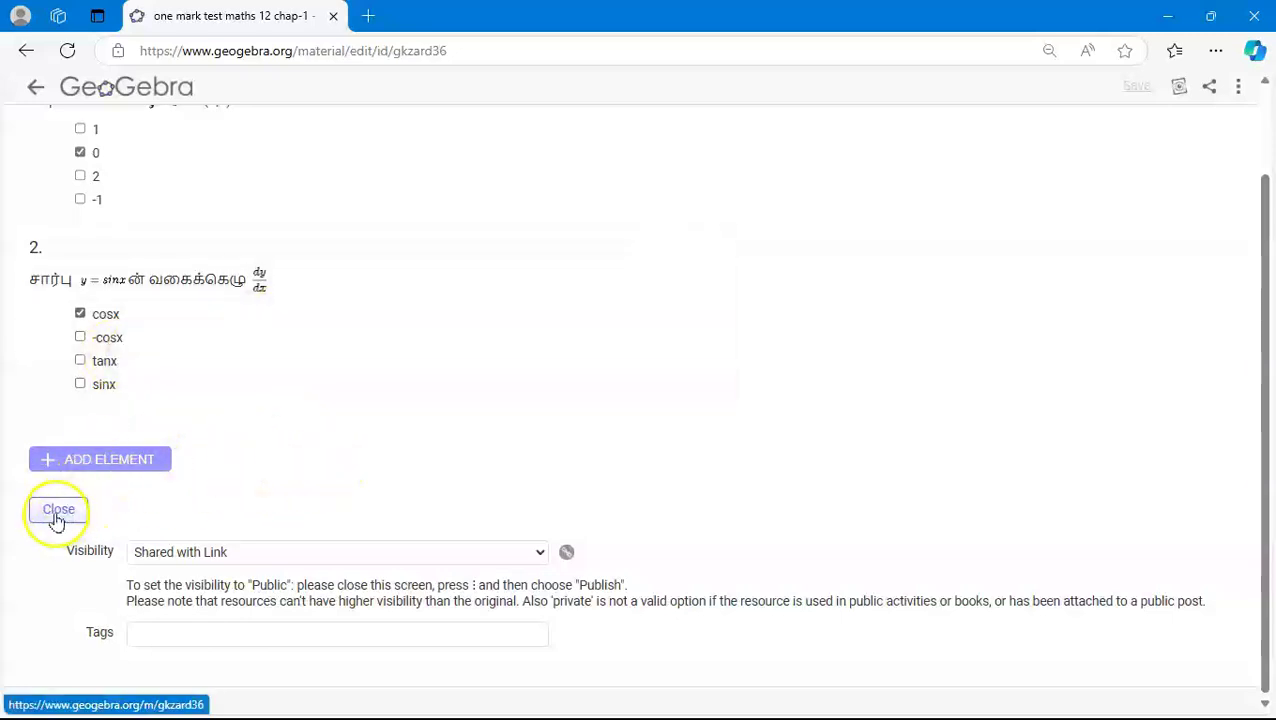
click(58, 511)
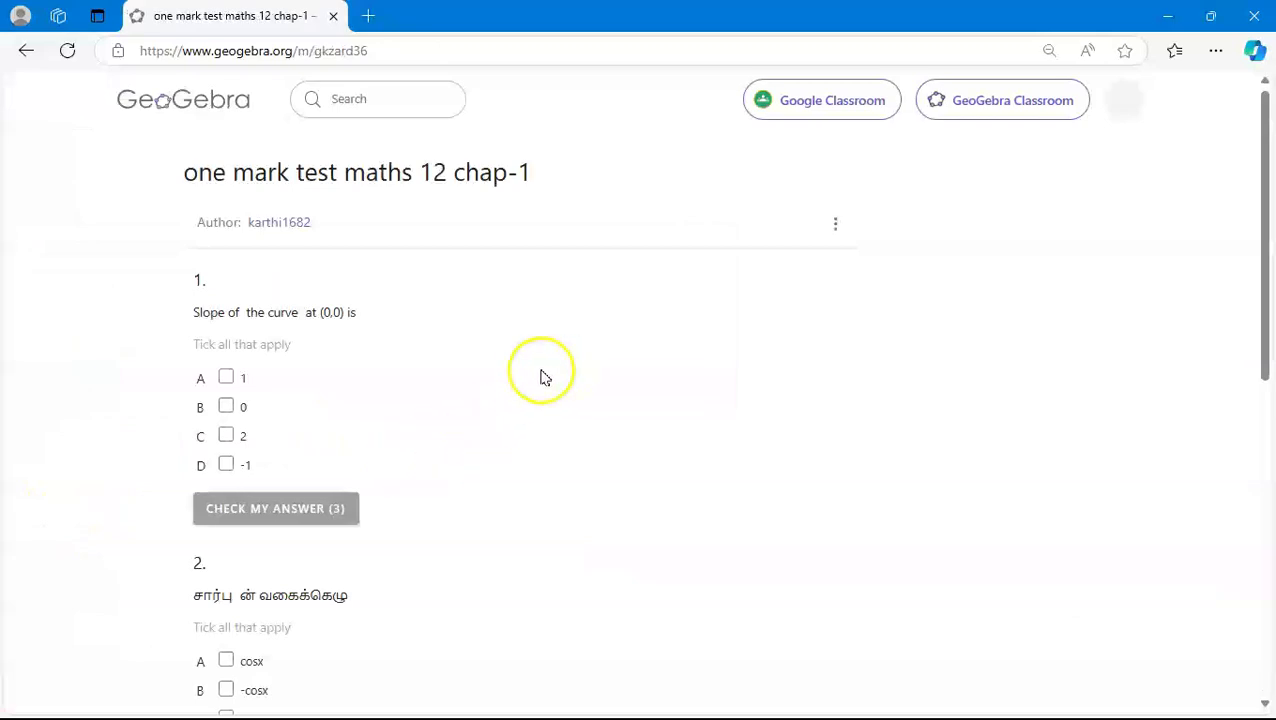
- Answer question 1 with 0 and check the answer
scroll(462, 380, down, 1)
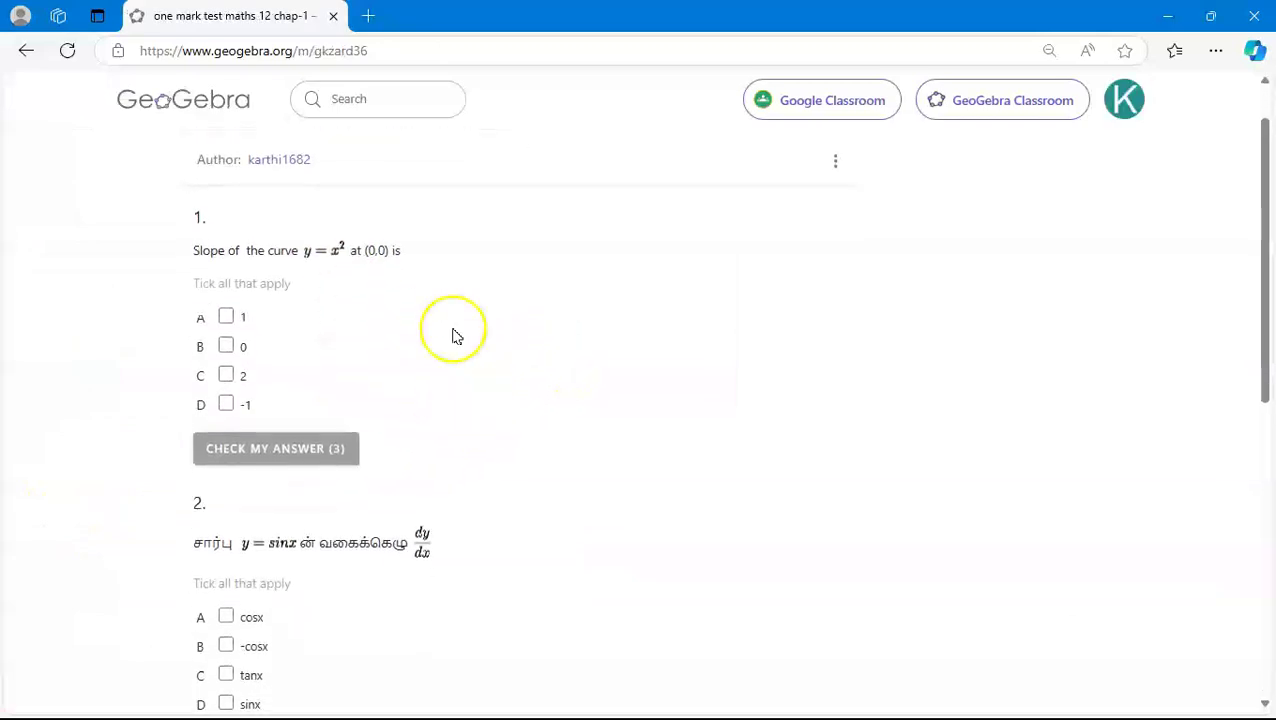
click(226, 347)
click(285, 448)
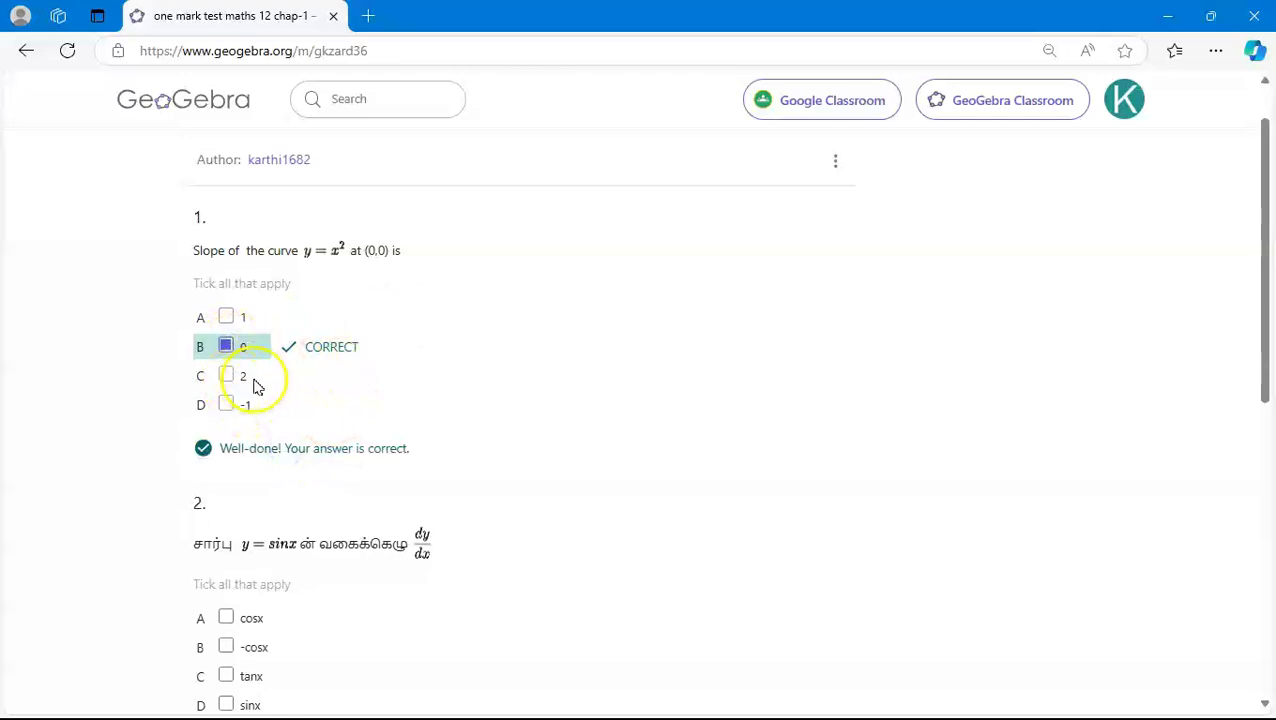
- Test question 2 with the answer -cosx and check it
scroll(396, 398, down, 2)
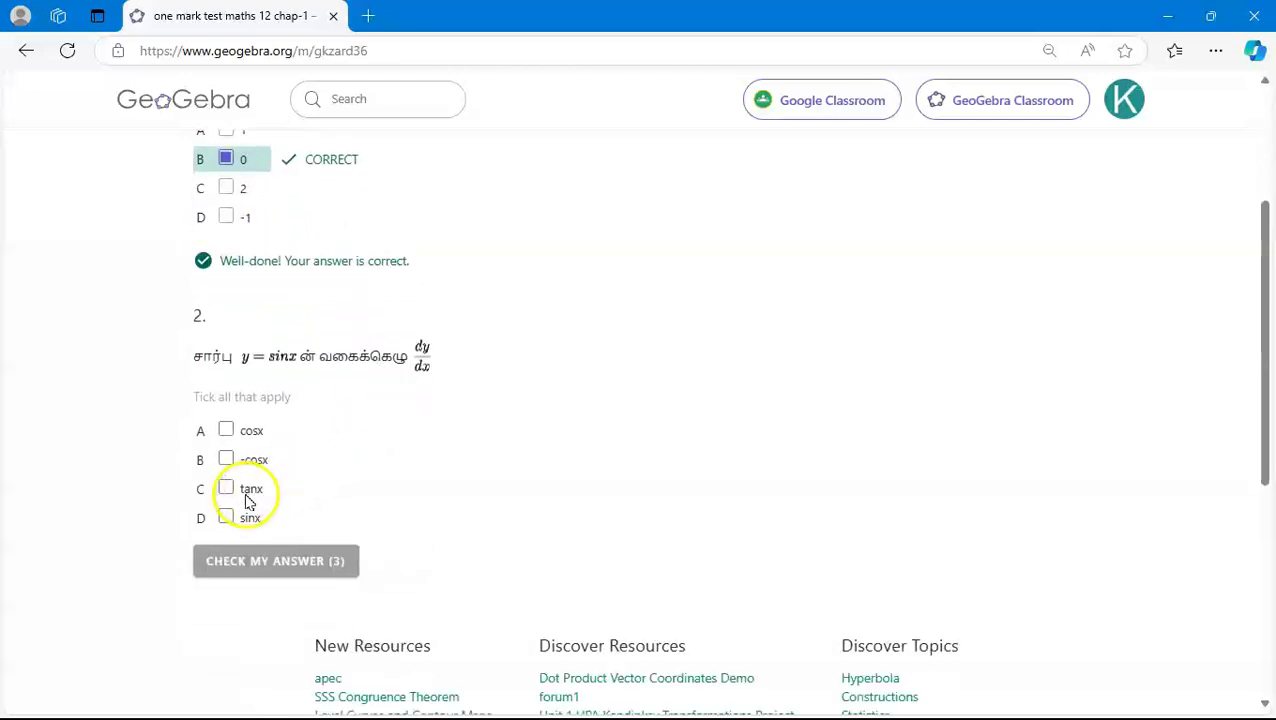
click(226, 460)
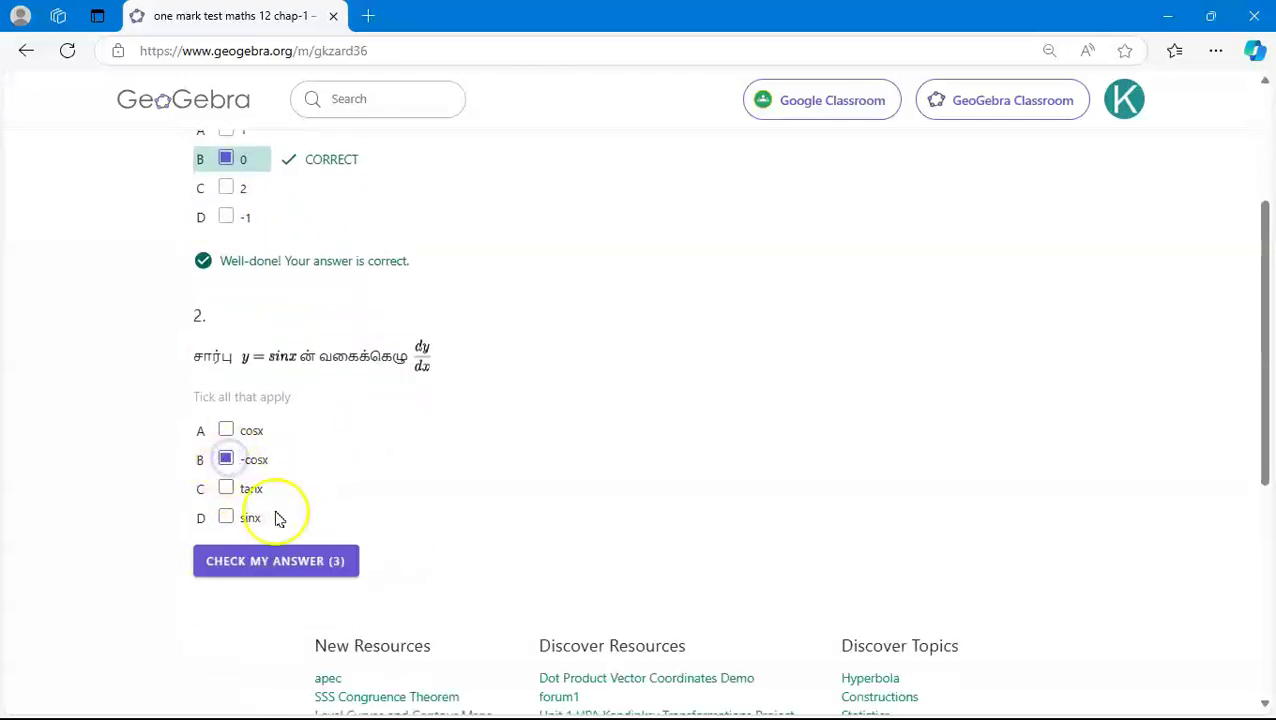
click(285, 561)
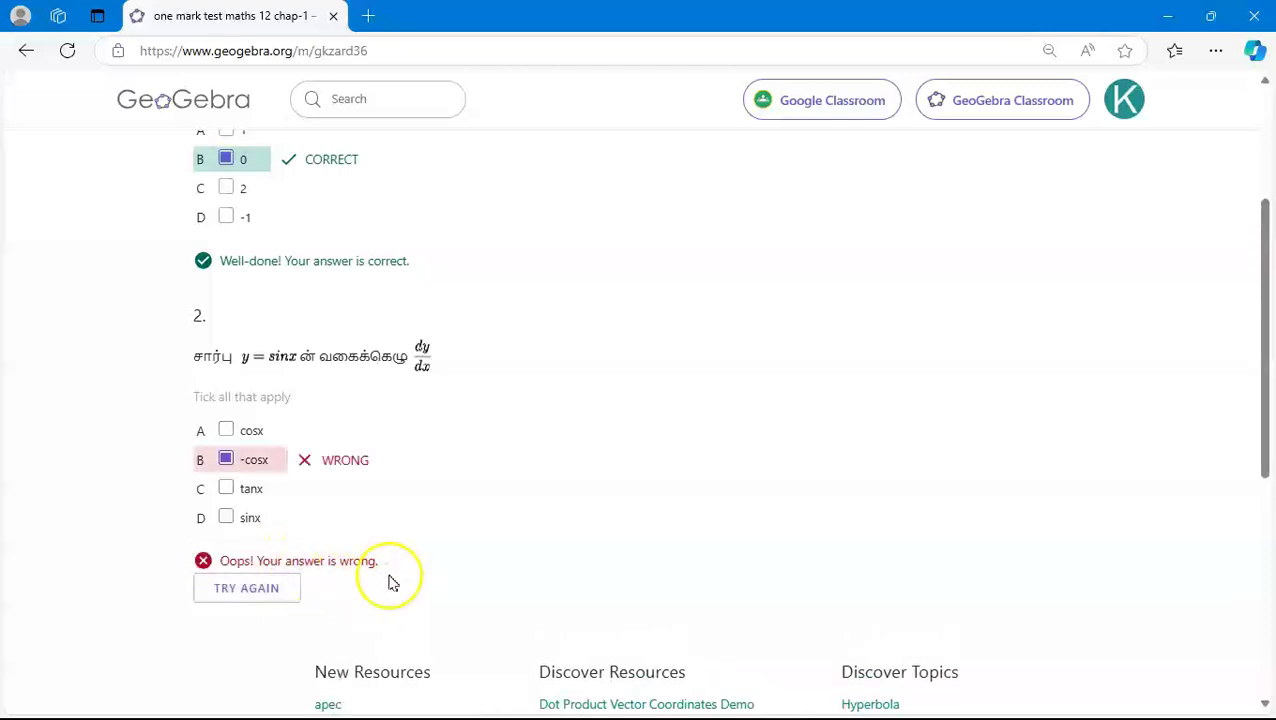
- Retry question 2 with the answer cosx and check it
scroll(464, 480, down, 1)
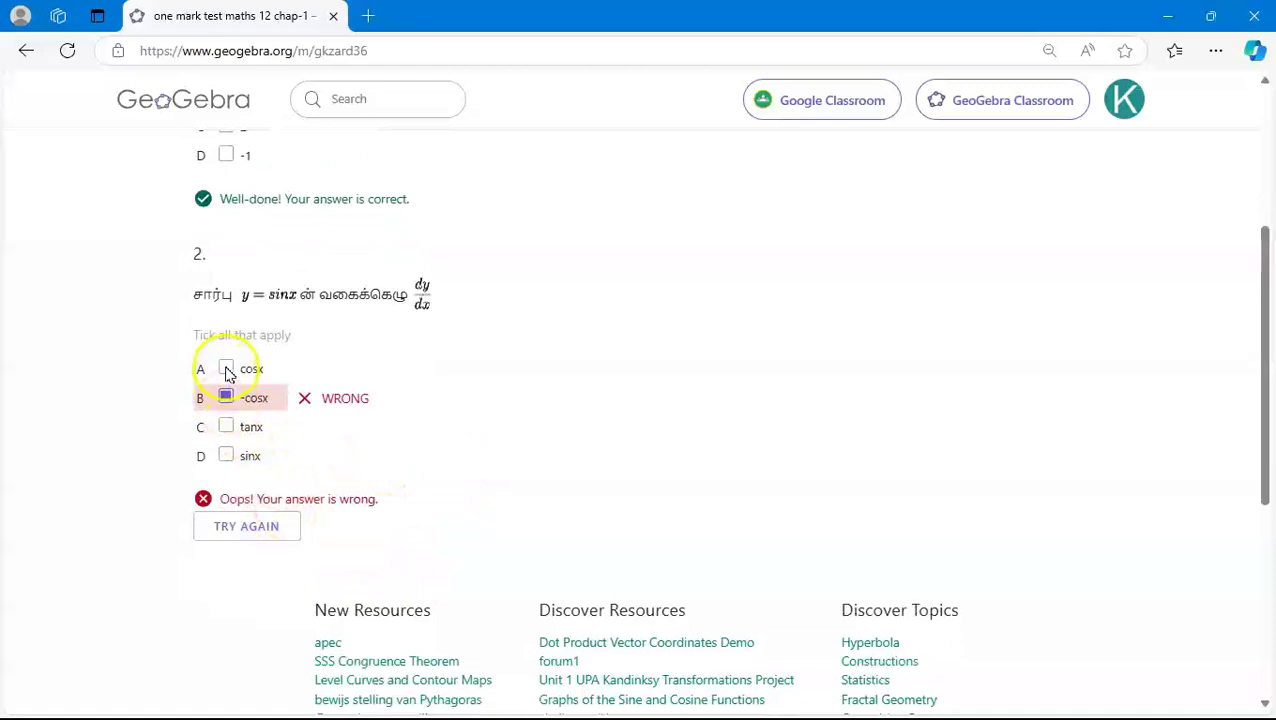
click(250, 527)
click(228, 370)
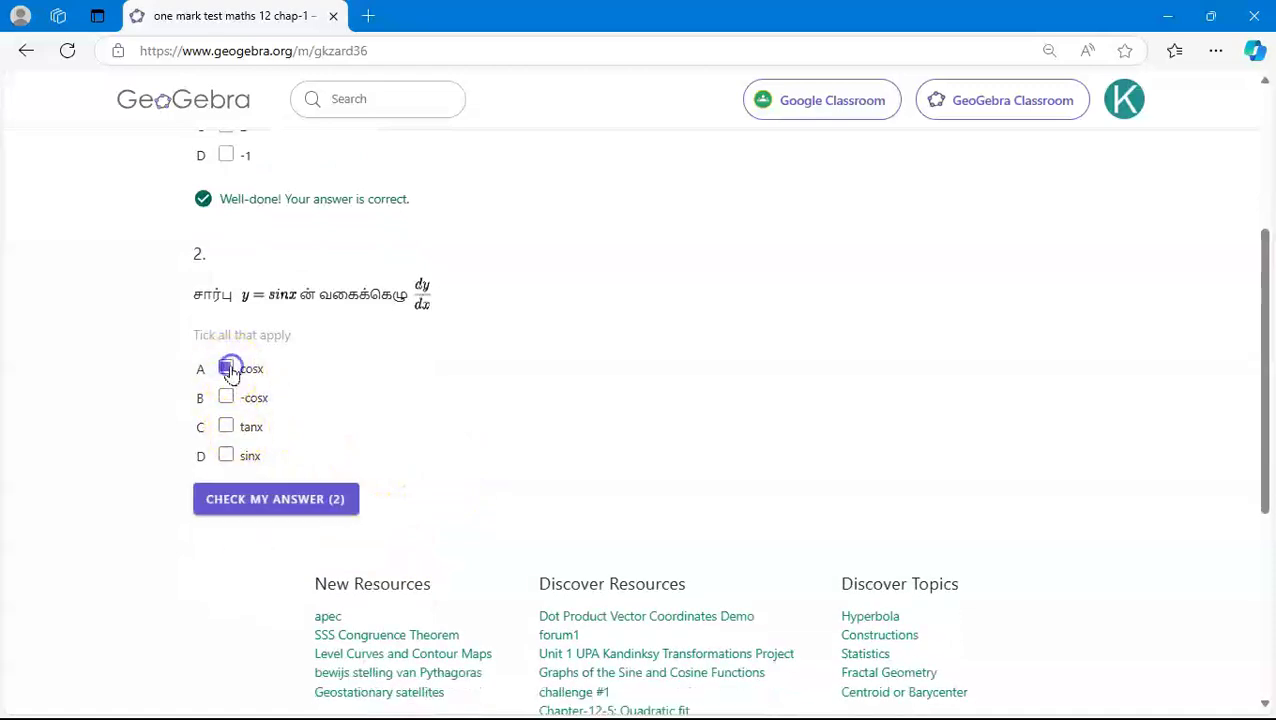
click(276, 503)
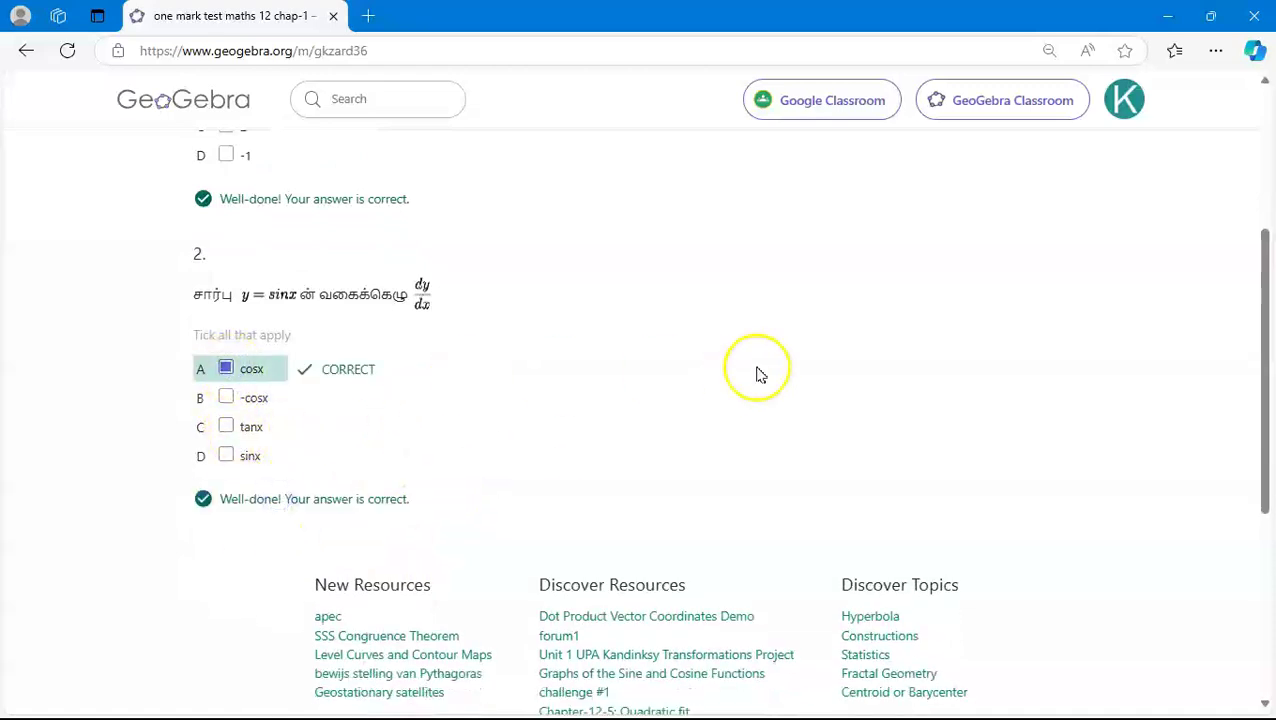
scroll(556, 412, down, 1)
scroll(547, 408, up, 2)
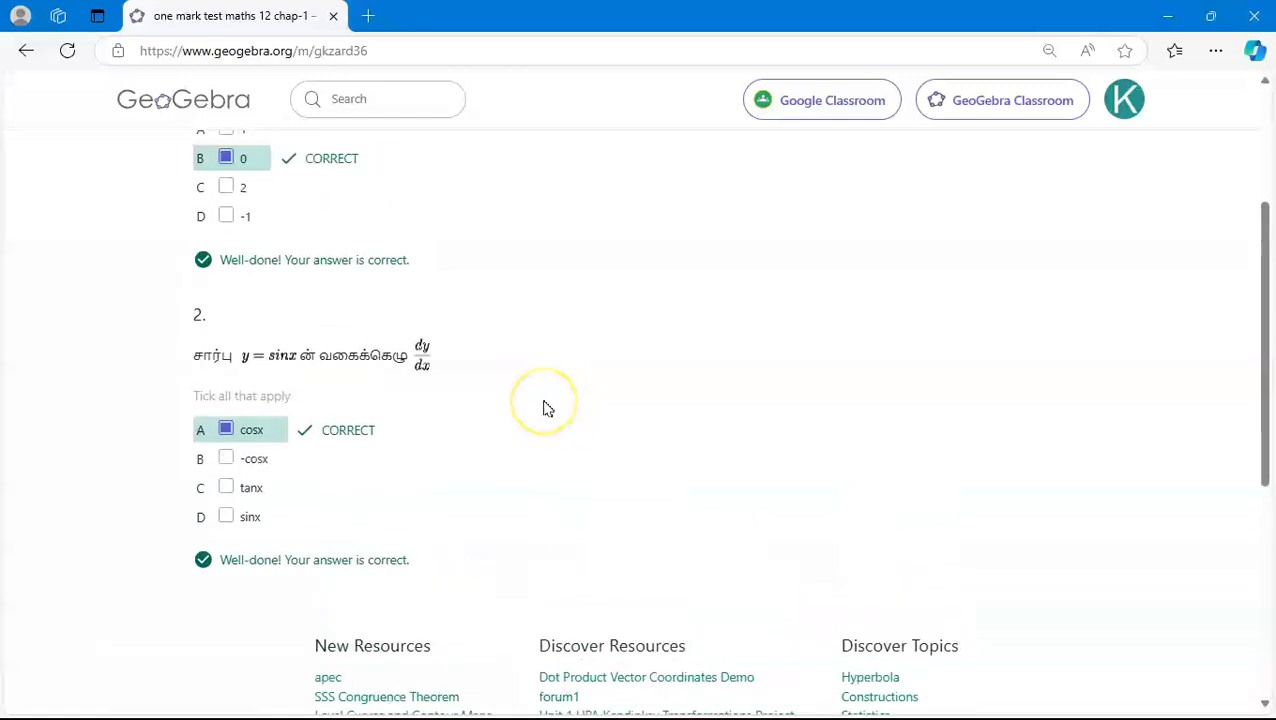
scroll(547, 408, up, 3)
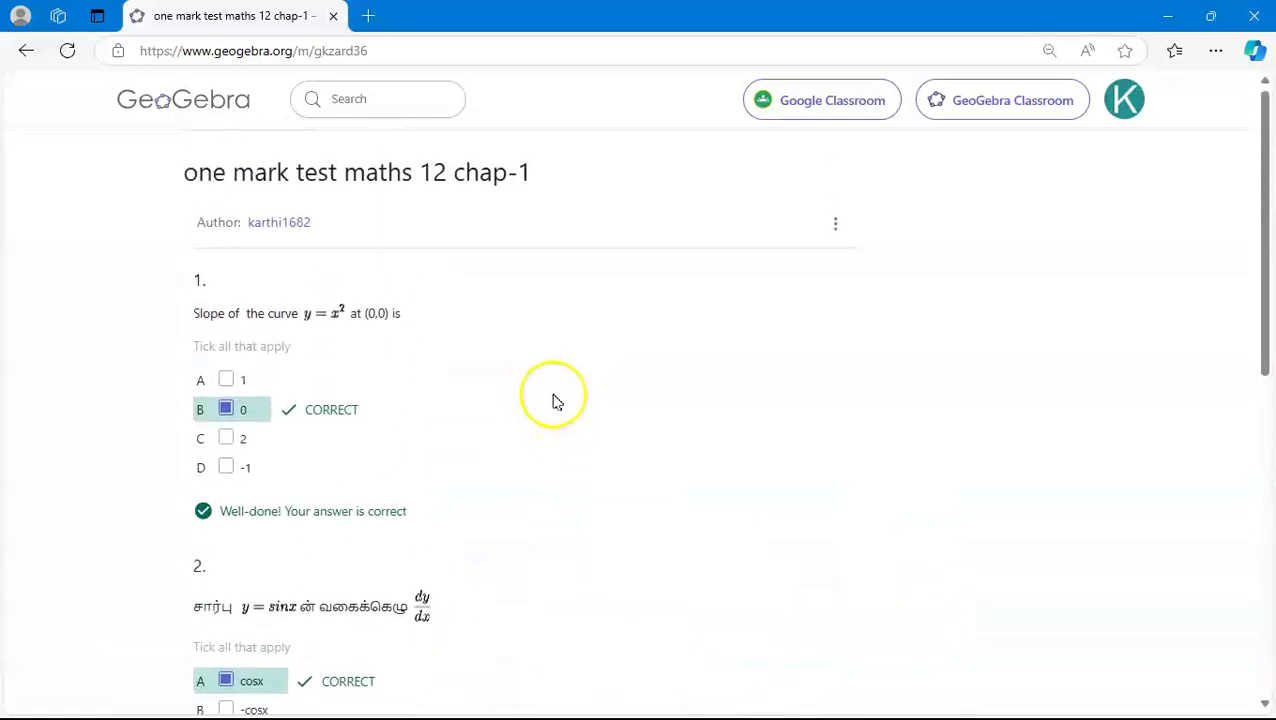
click(595, 350)
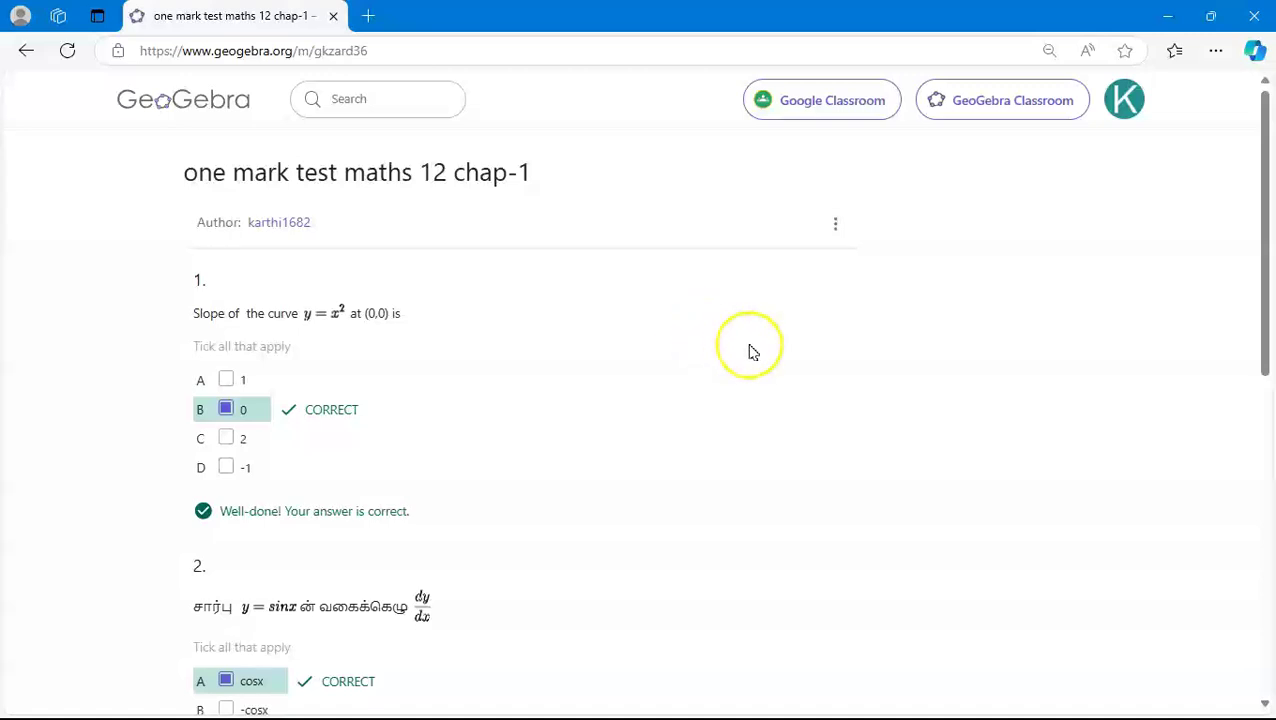
- Create a GeoGebra Classroom lesson from the activity with the title "maths 12 chap-5 sample"
click(835, 224)
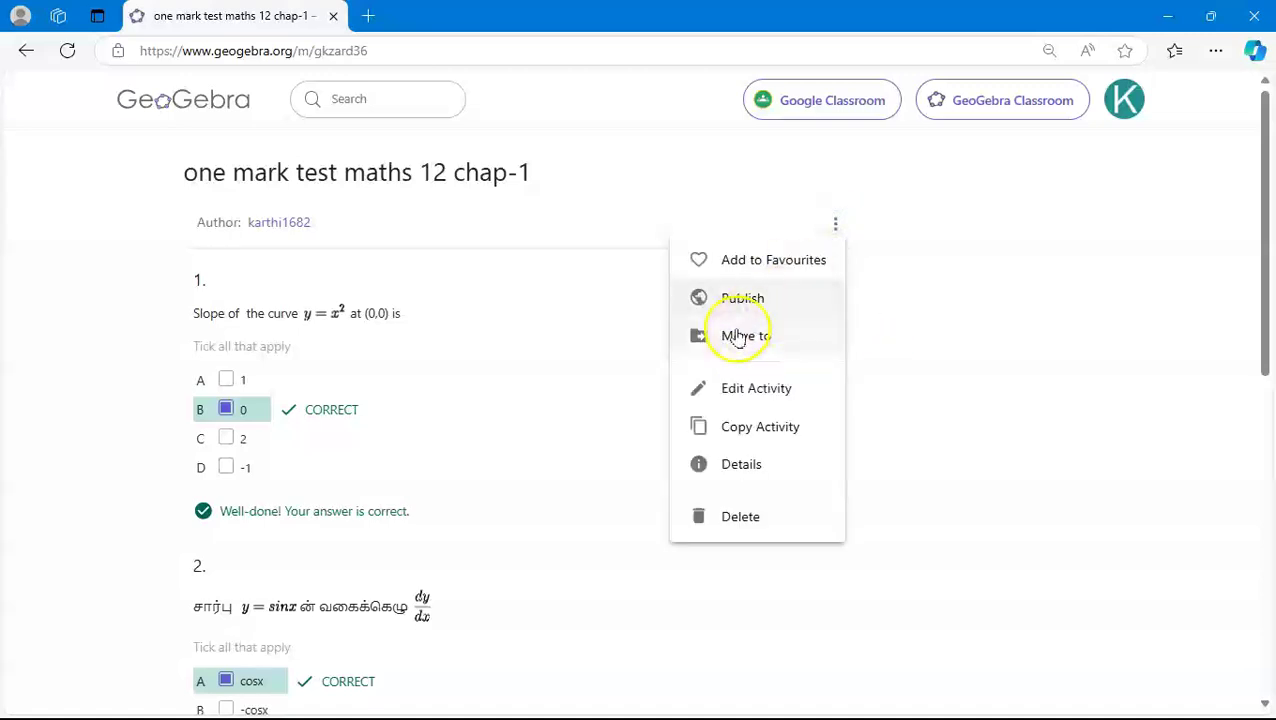
click(1012, 115)
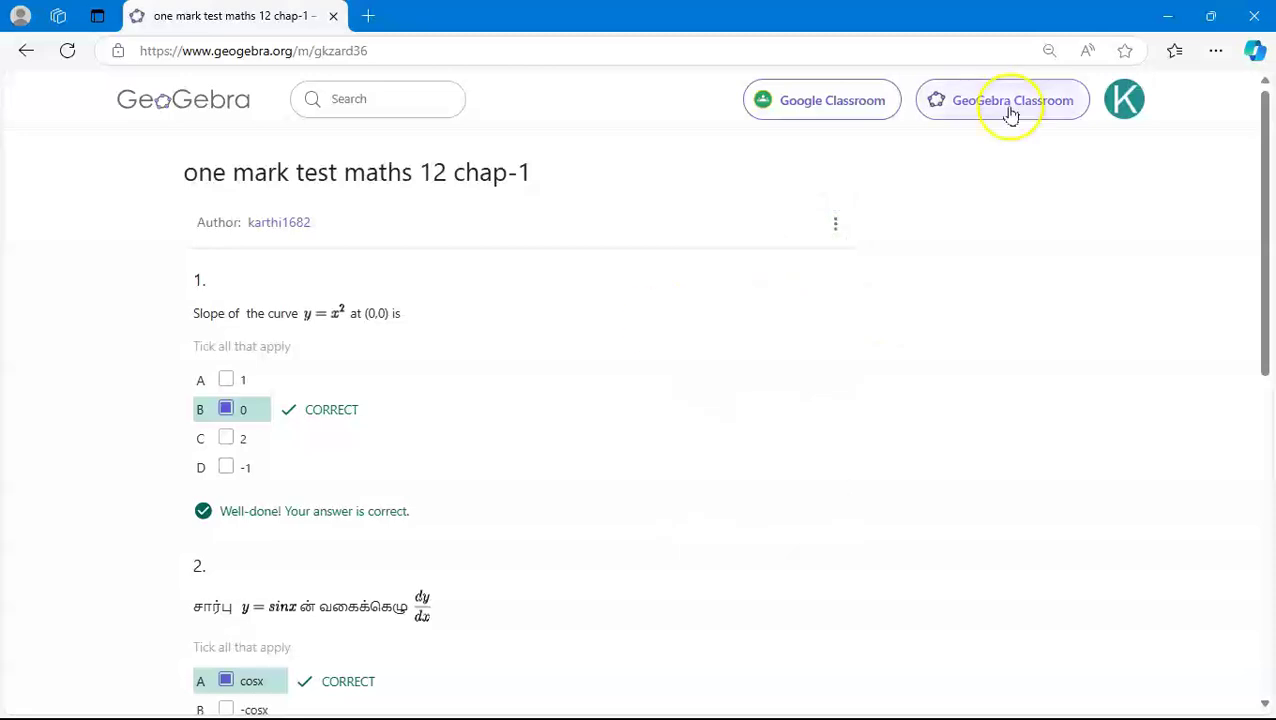
click(1033, 108)
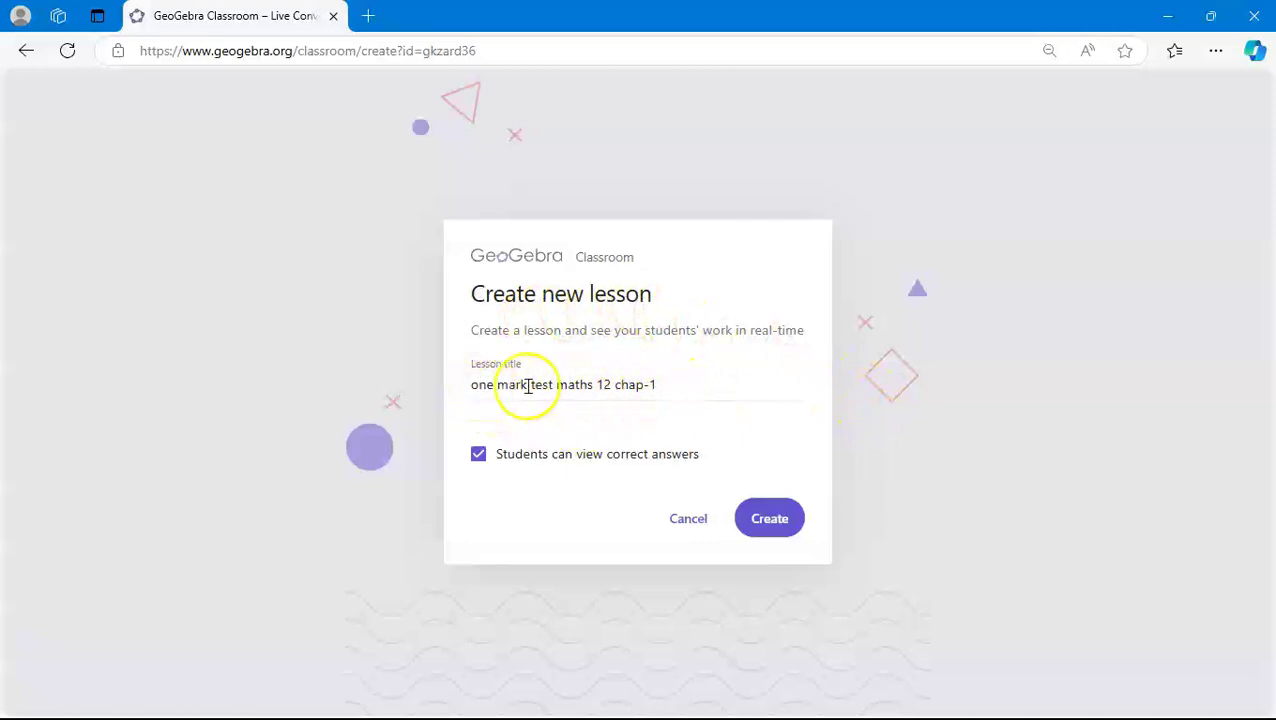
click(471, 385)
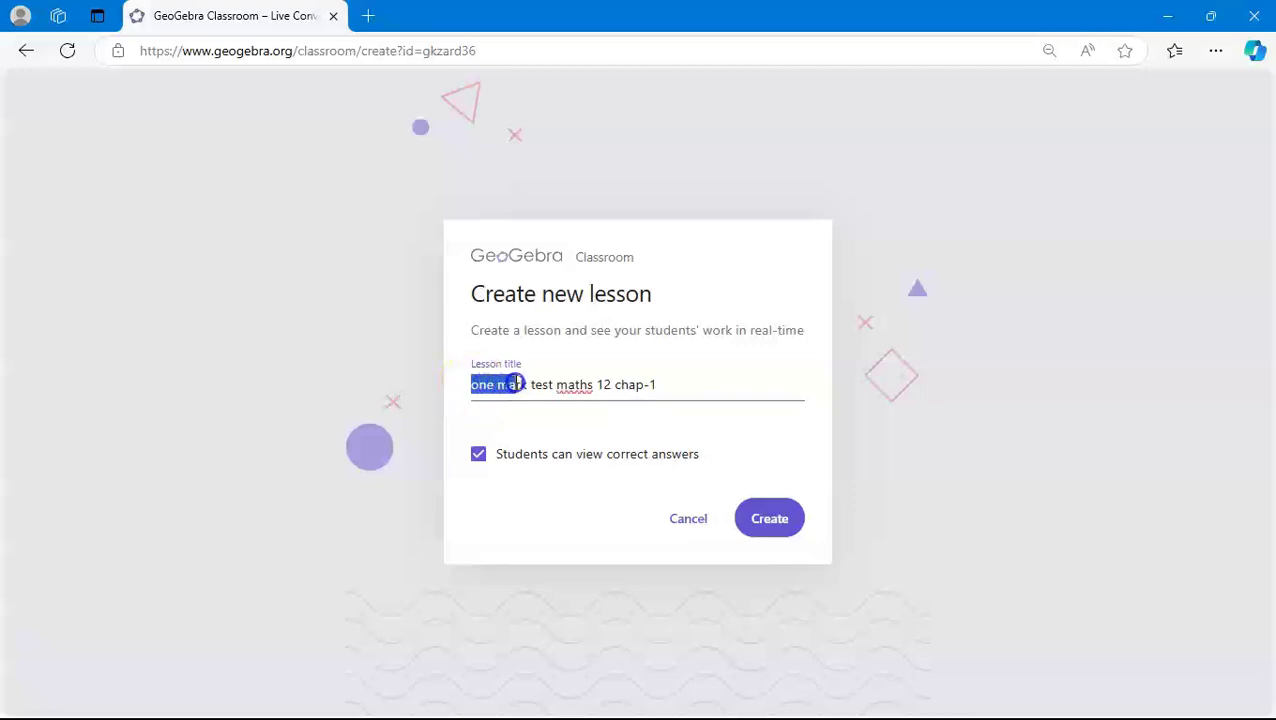
key(BackSpace)
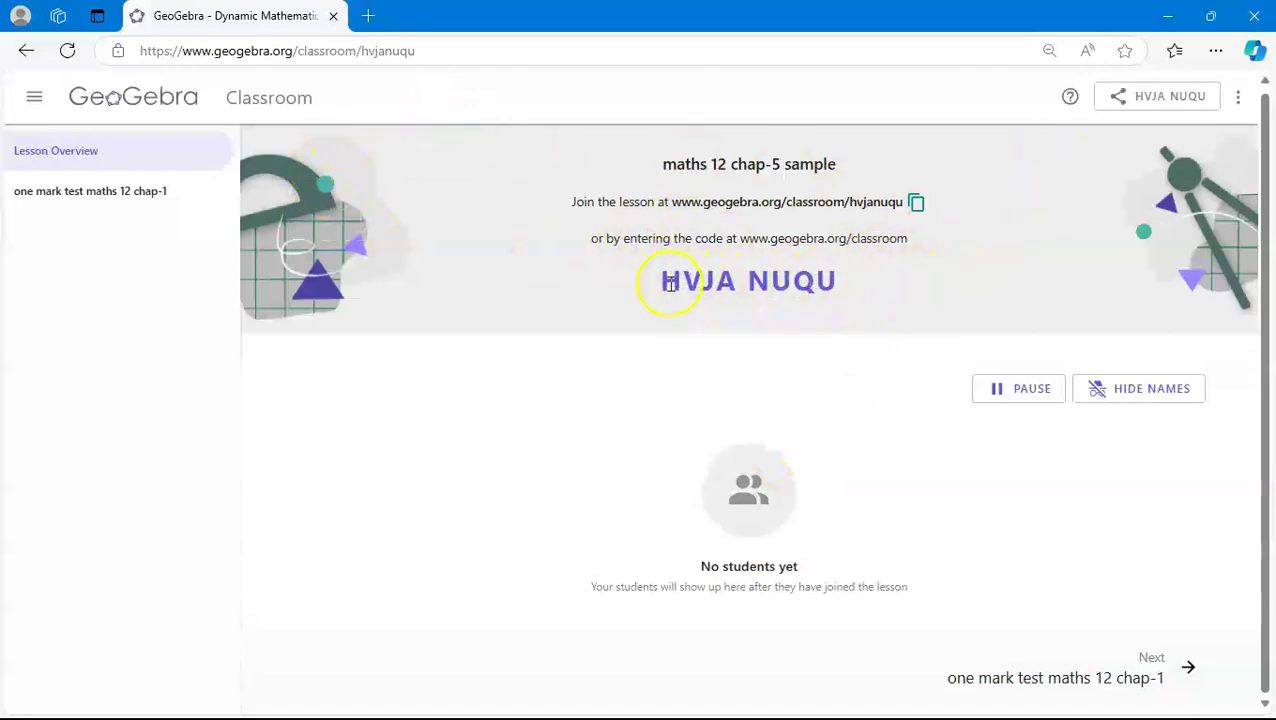
- Highlight the lesson code, then try out pausing and resuming the lesson and leave it paused
drag(663, 285, 862, 283)
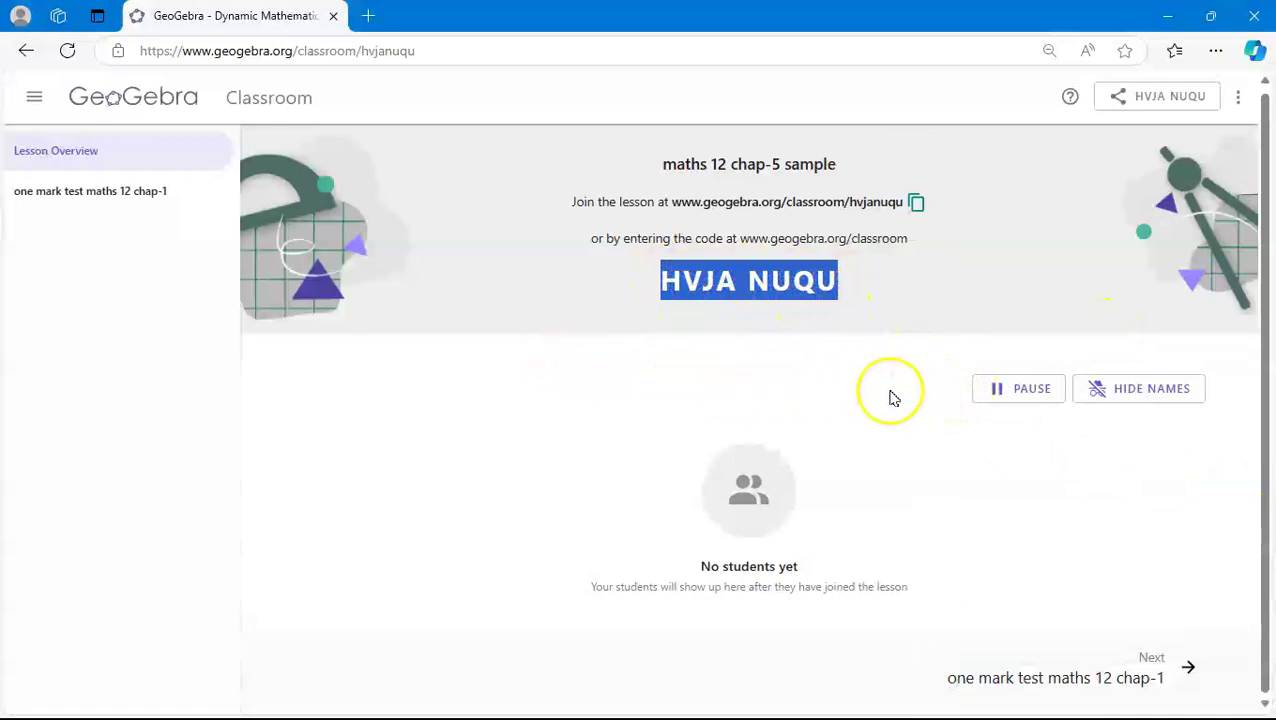
click(1020, 396)
scroll(1010, 483, down, 1)
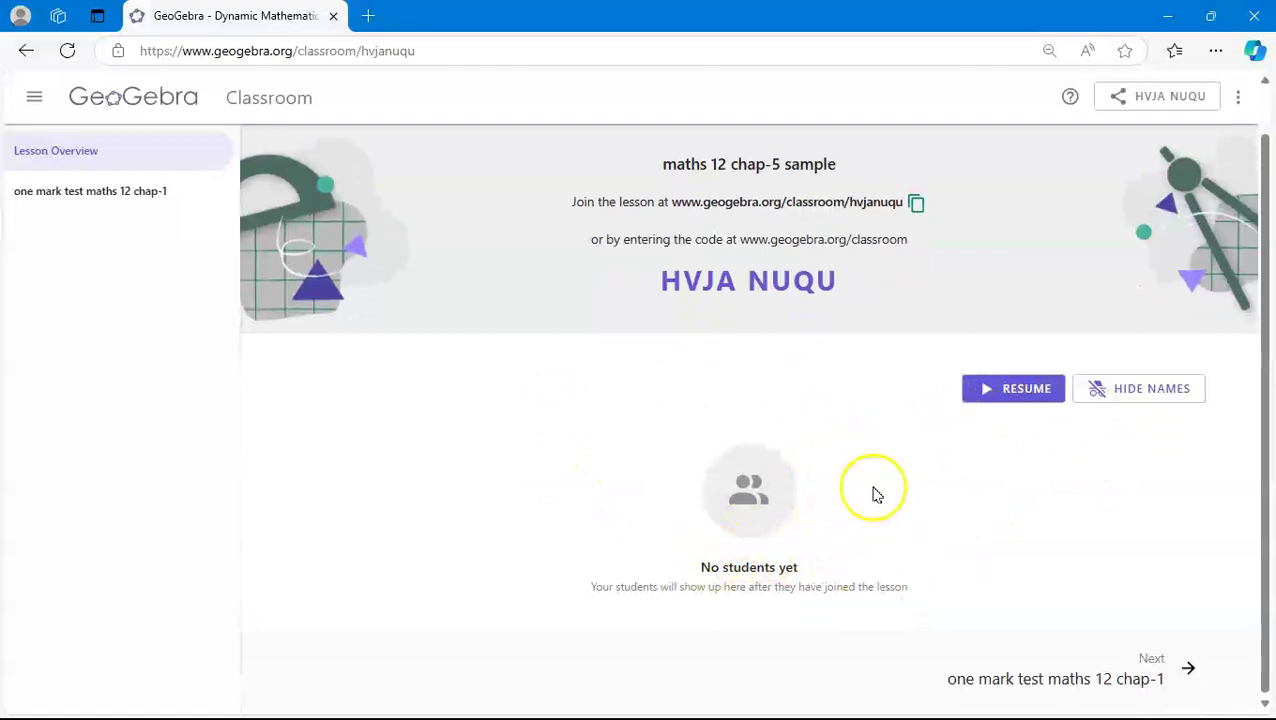
click(1020, 390)
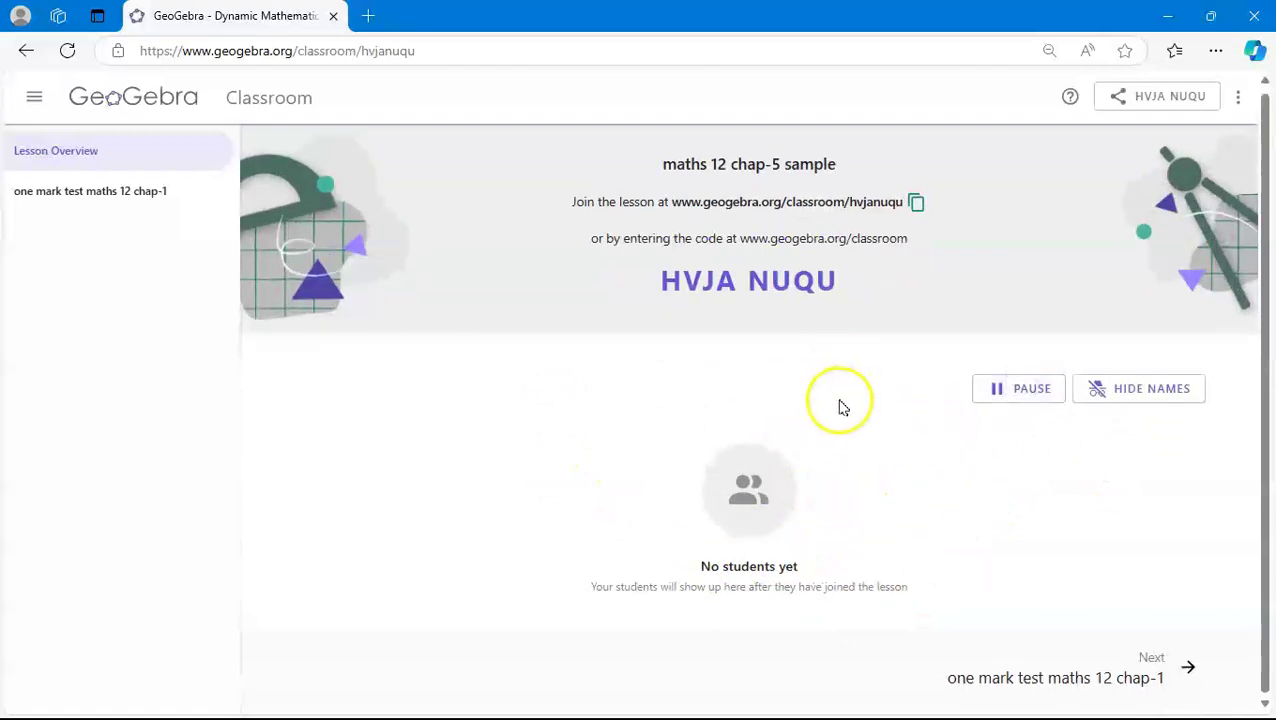
click(1003, 396)
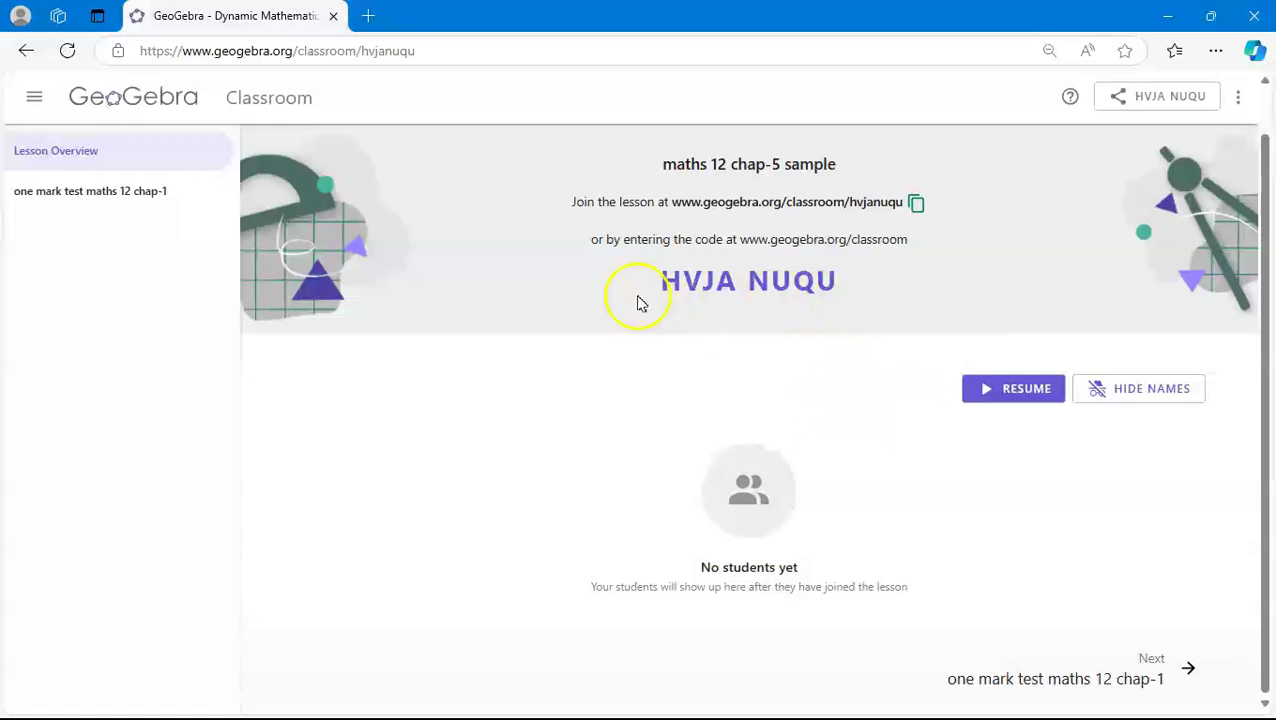
- Review the lesson's sharing options, close them, and copy the lesson code from the overview
click(1160, 100)
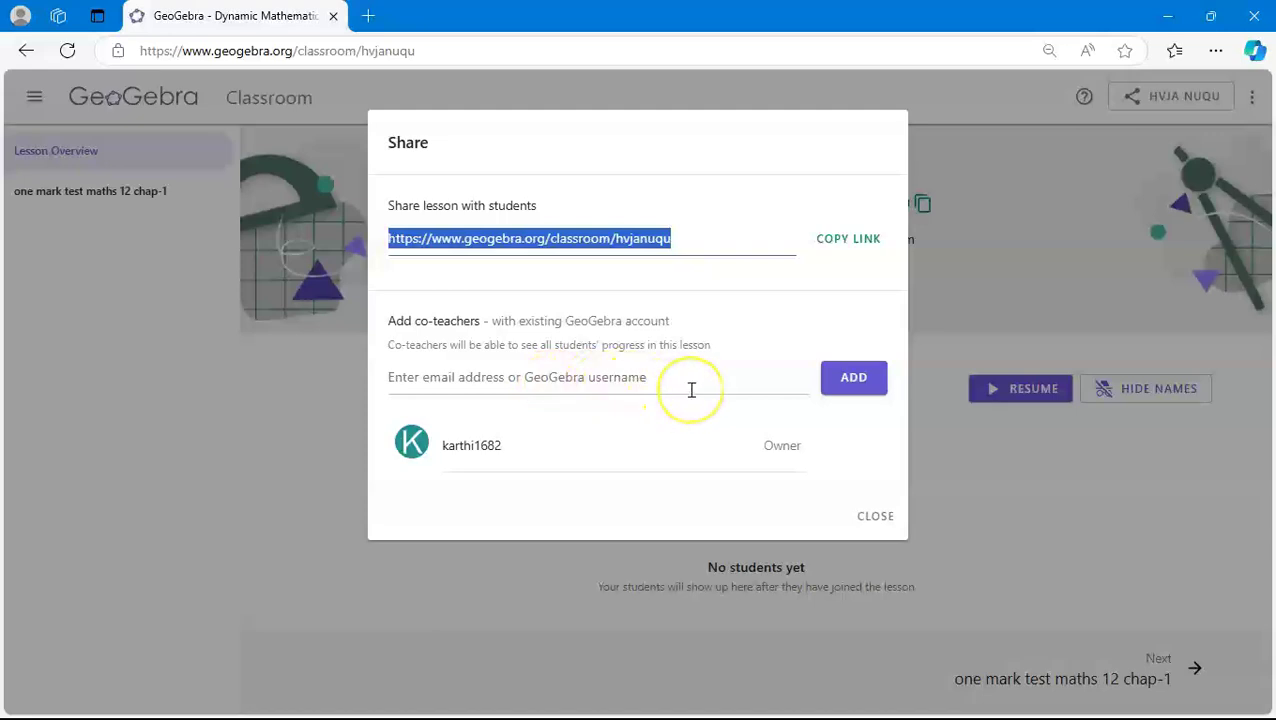
click(868, 516)
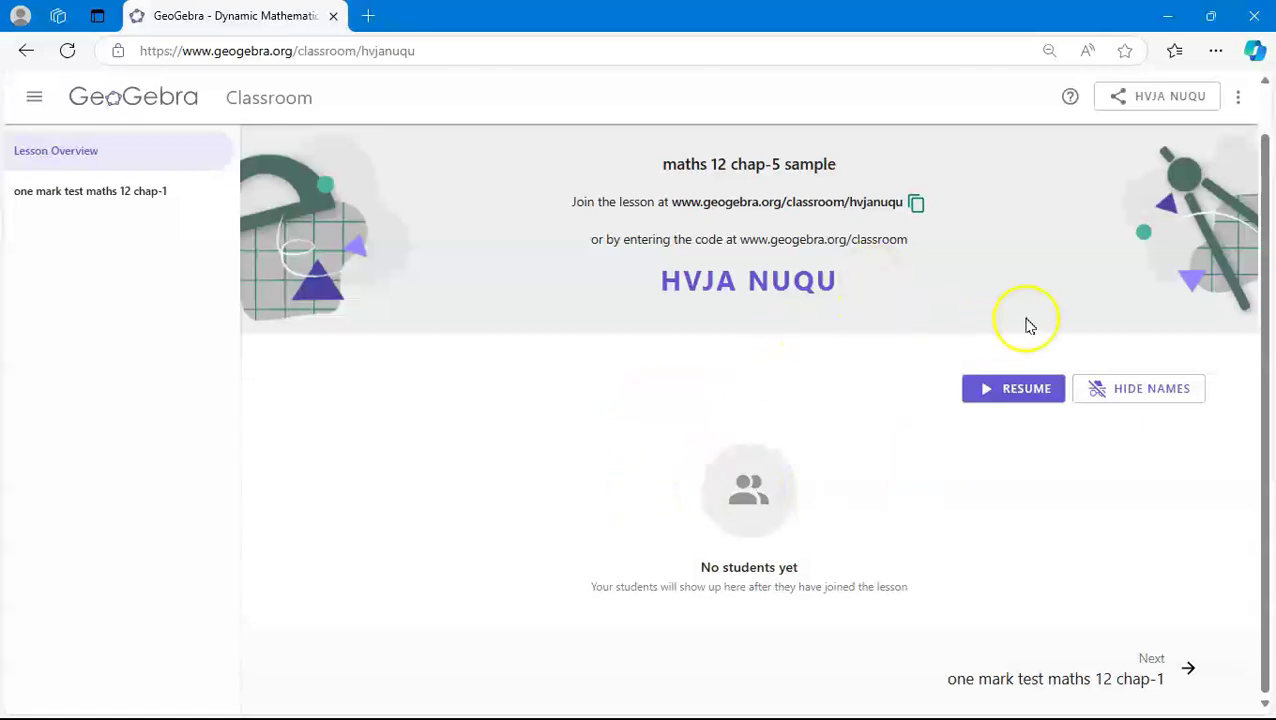
drag(663, 285, 840, 280)
key(ctrl+c)
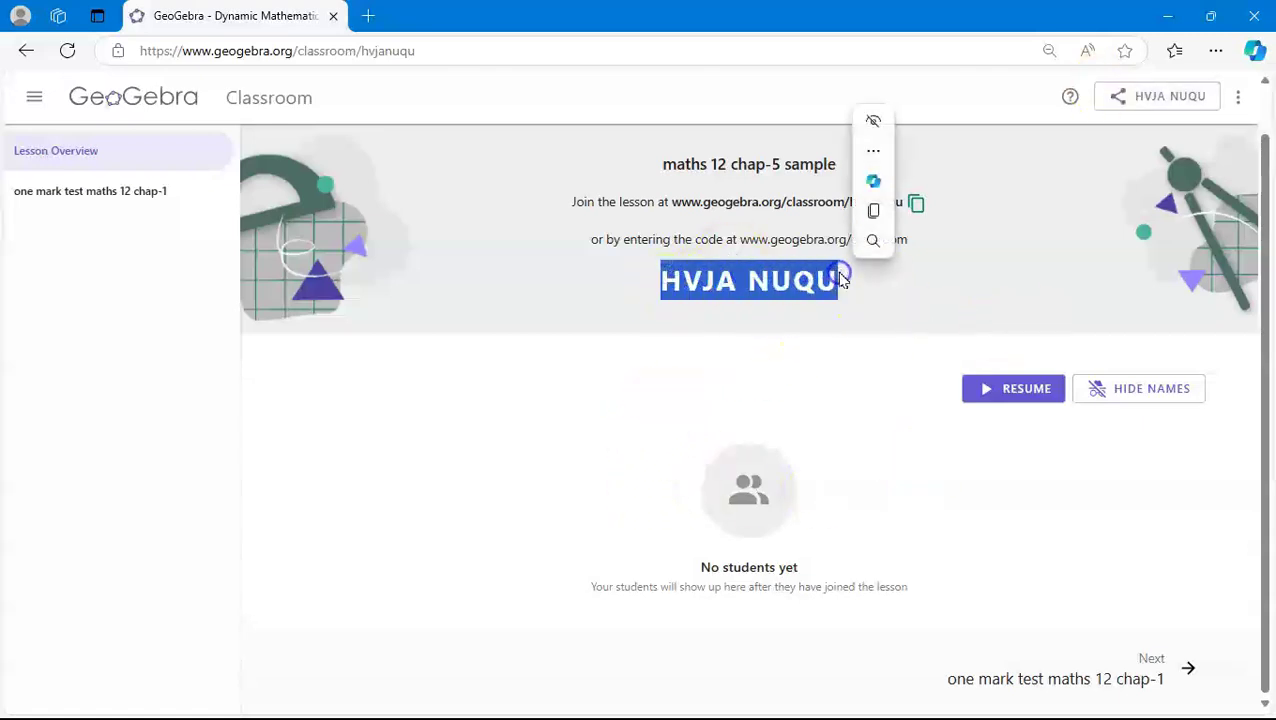
- Switch to the Firefox window and join the lesson on the GeoGebra site using the copied lesson code
key(alt+Tab)
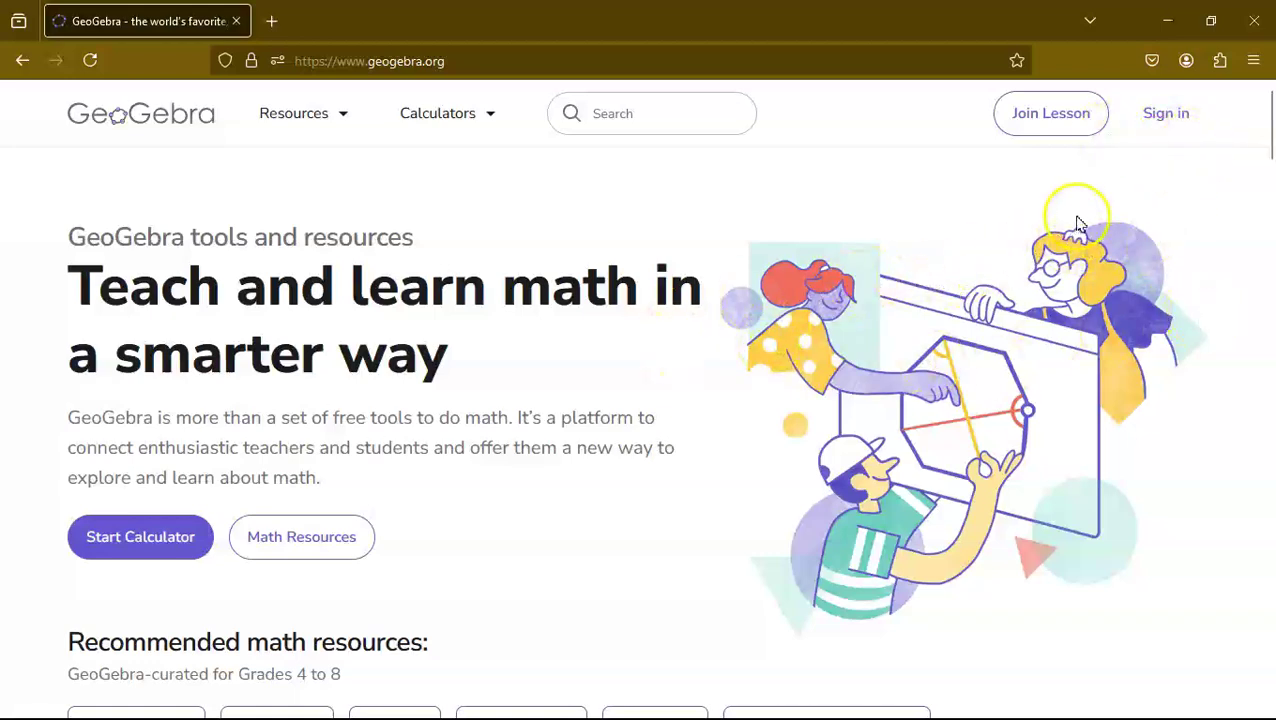
click(1038, 116)
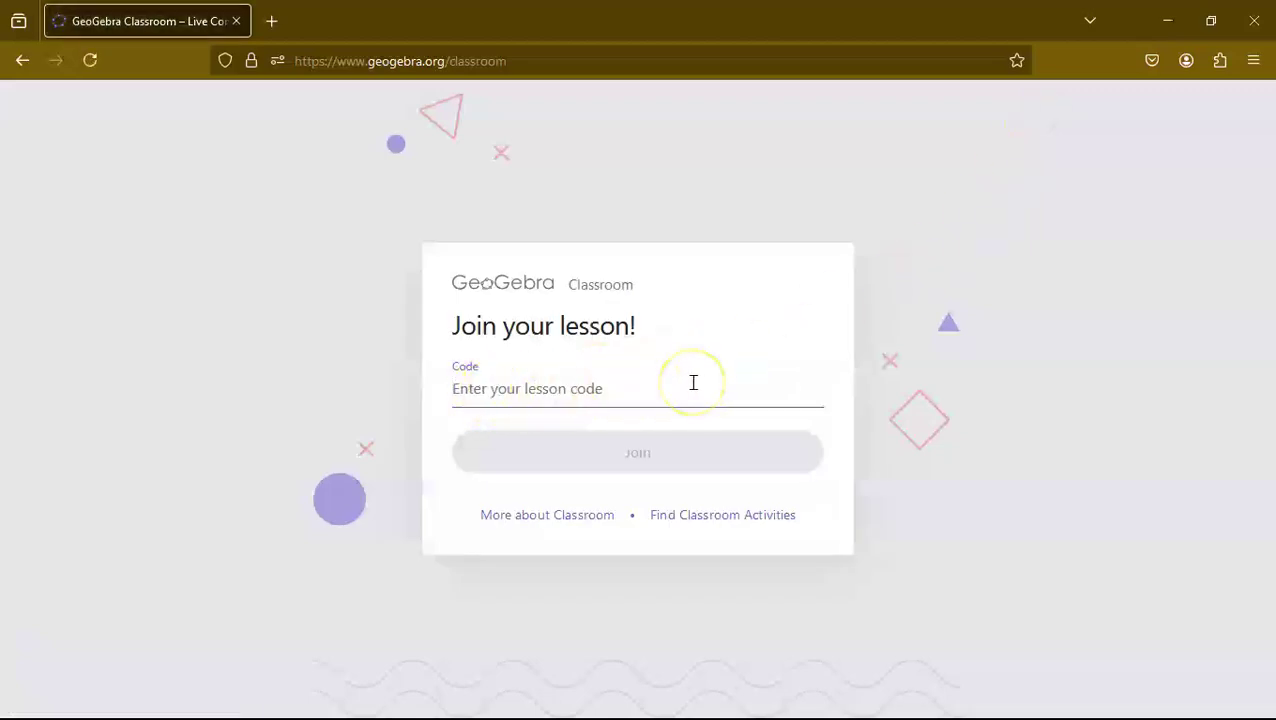
key(ctrl+v)
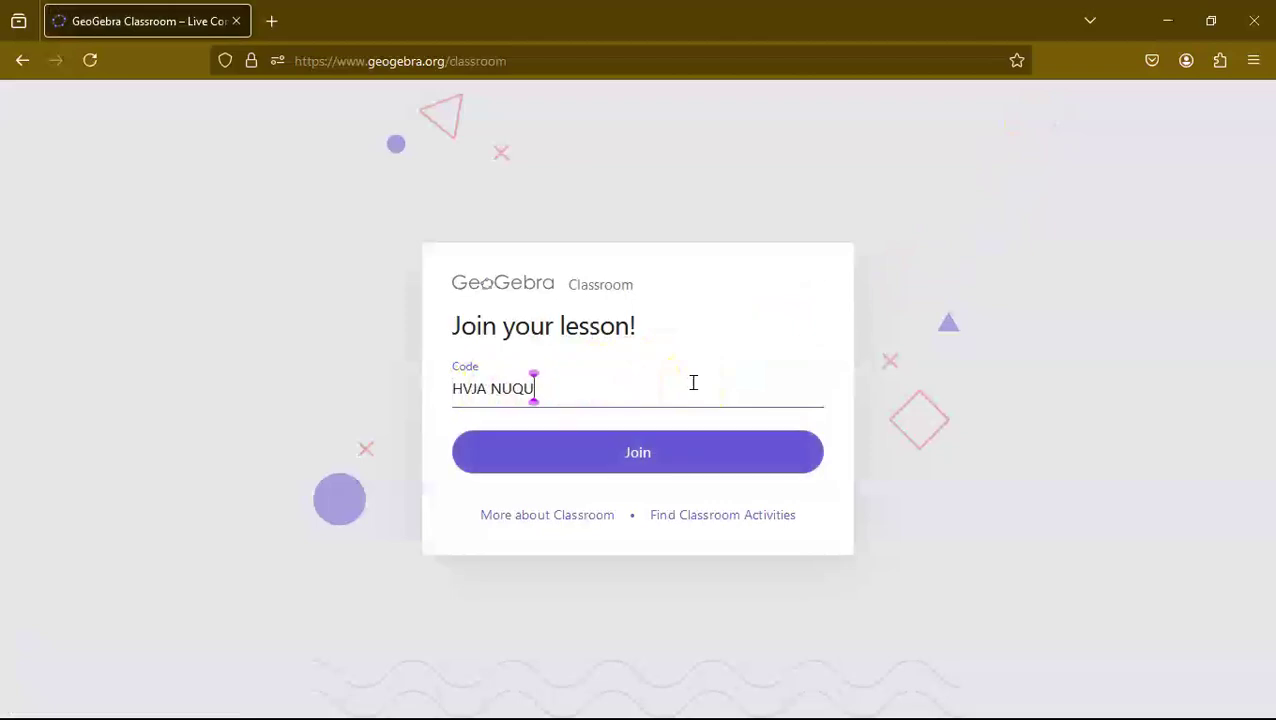
click(630, 460)
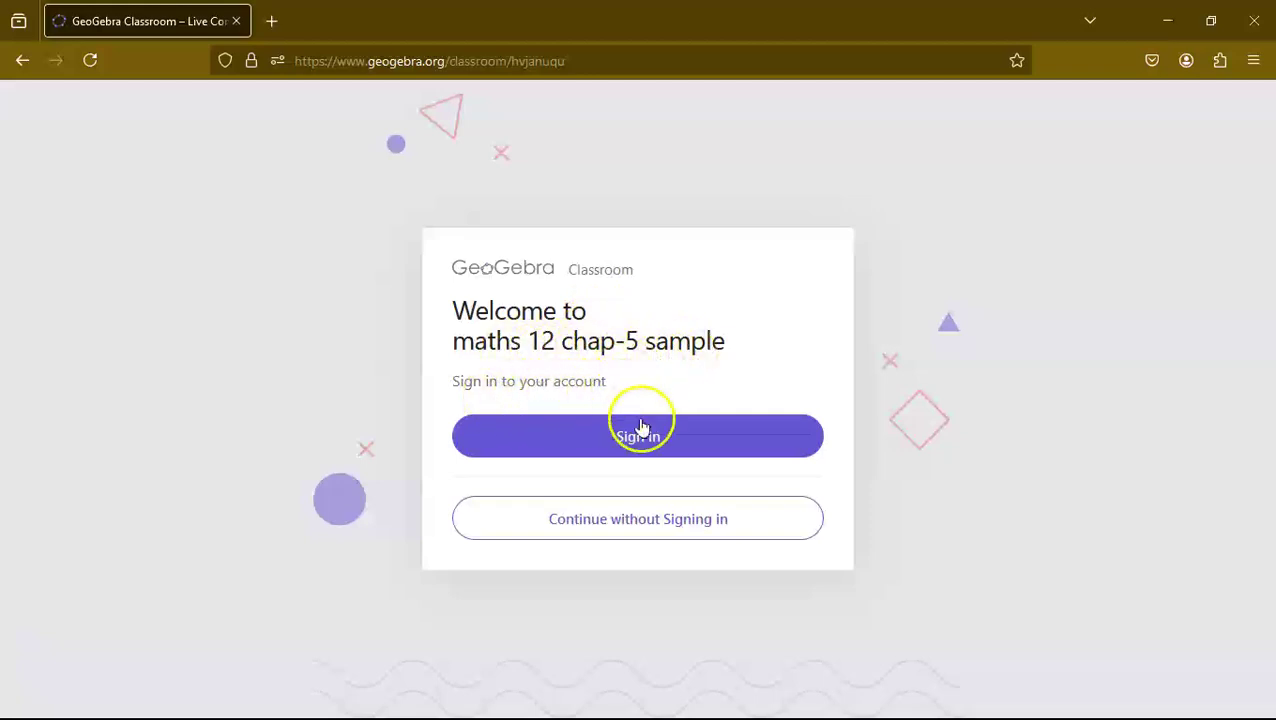
- Continue without signing in, enter the student's identifier as the name, and start the lesson
click(650, 520)
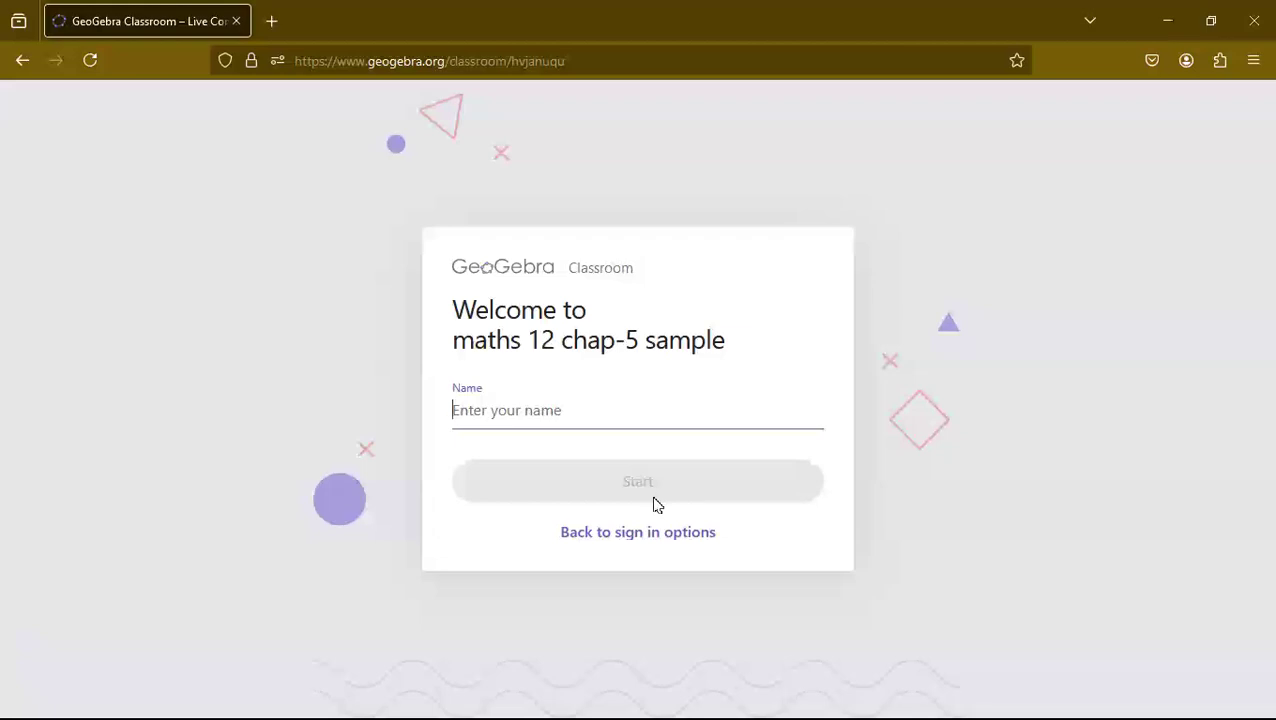
text(12105)
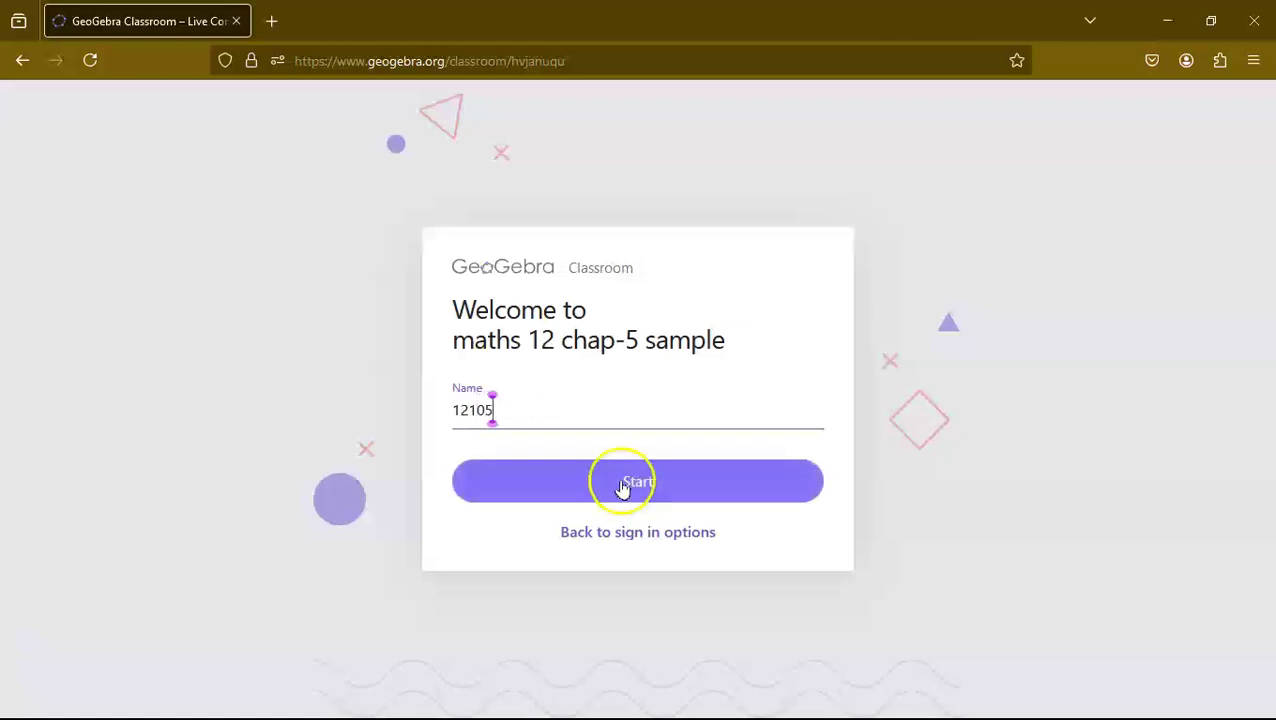
click(622, 485)
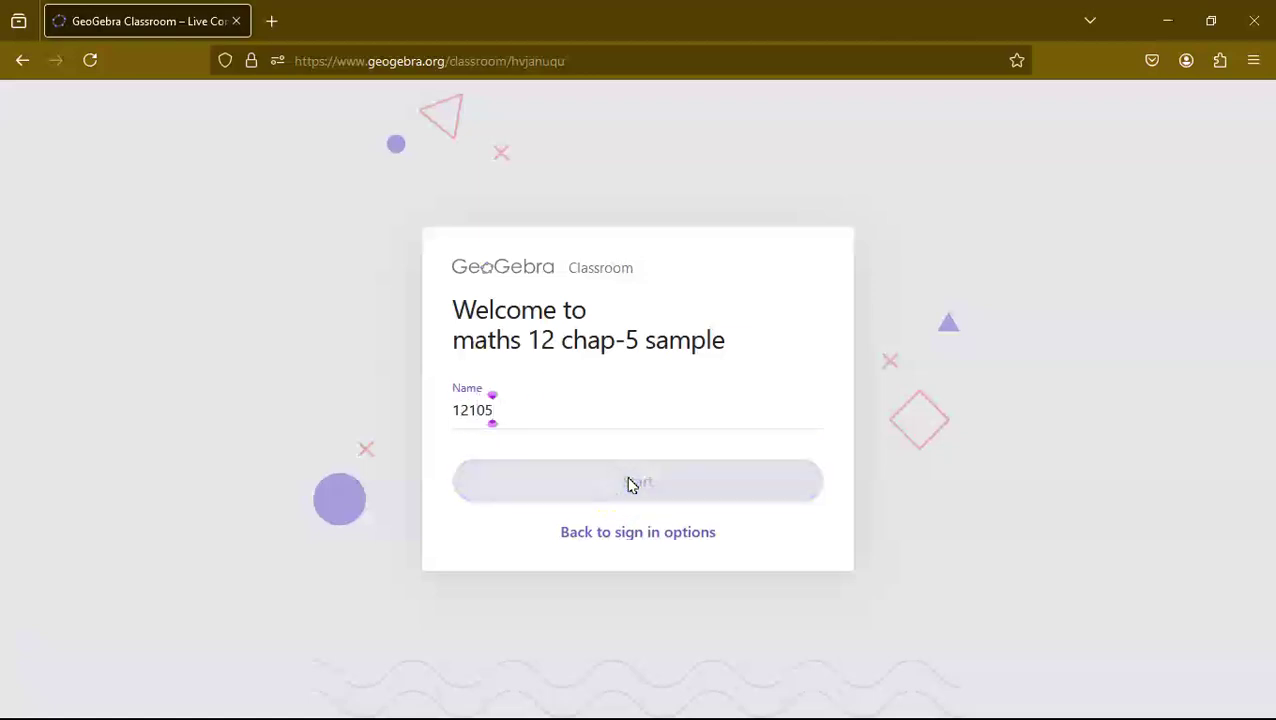